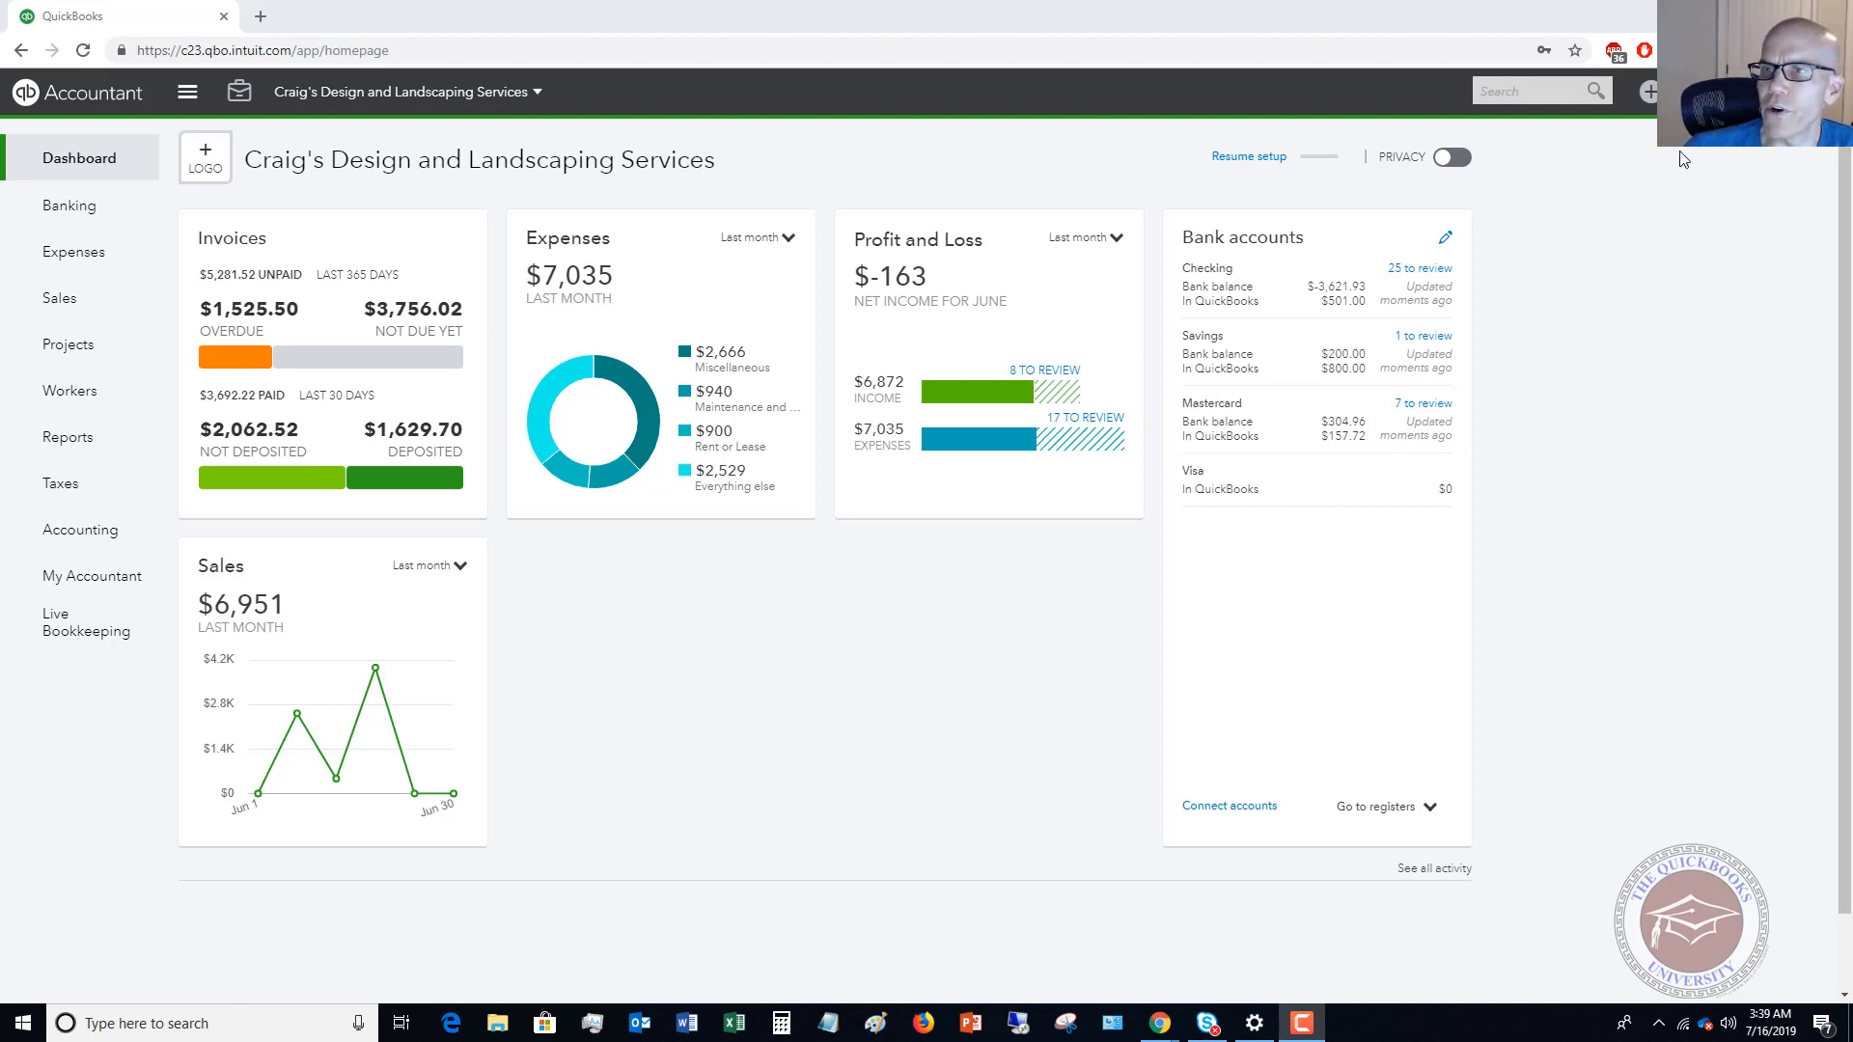
Open the Checking account's register from the chart of accounts and dismiss the register introduction.
click(1698, 92)
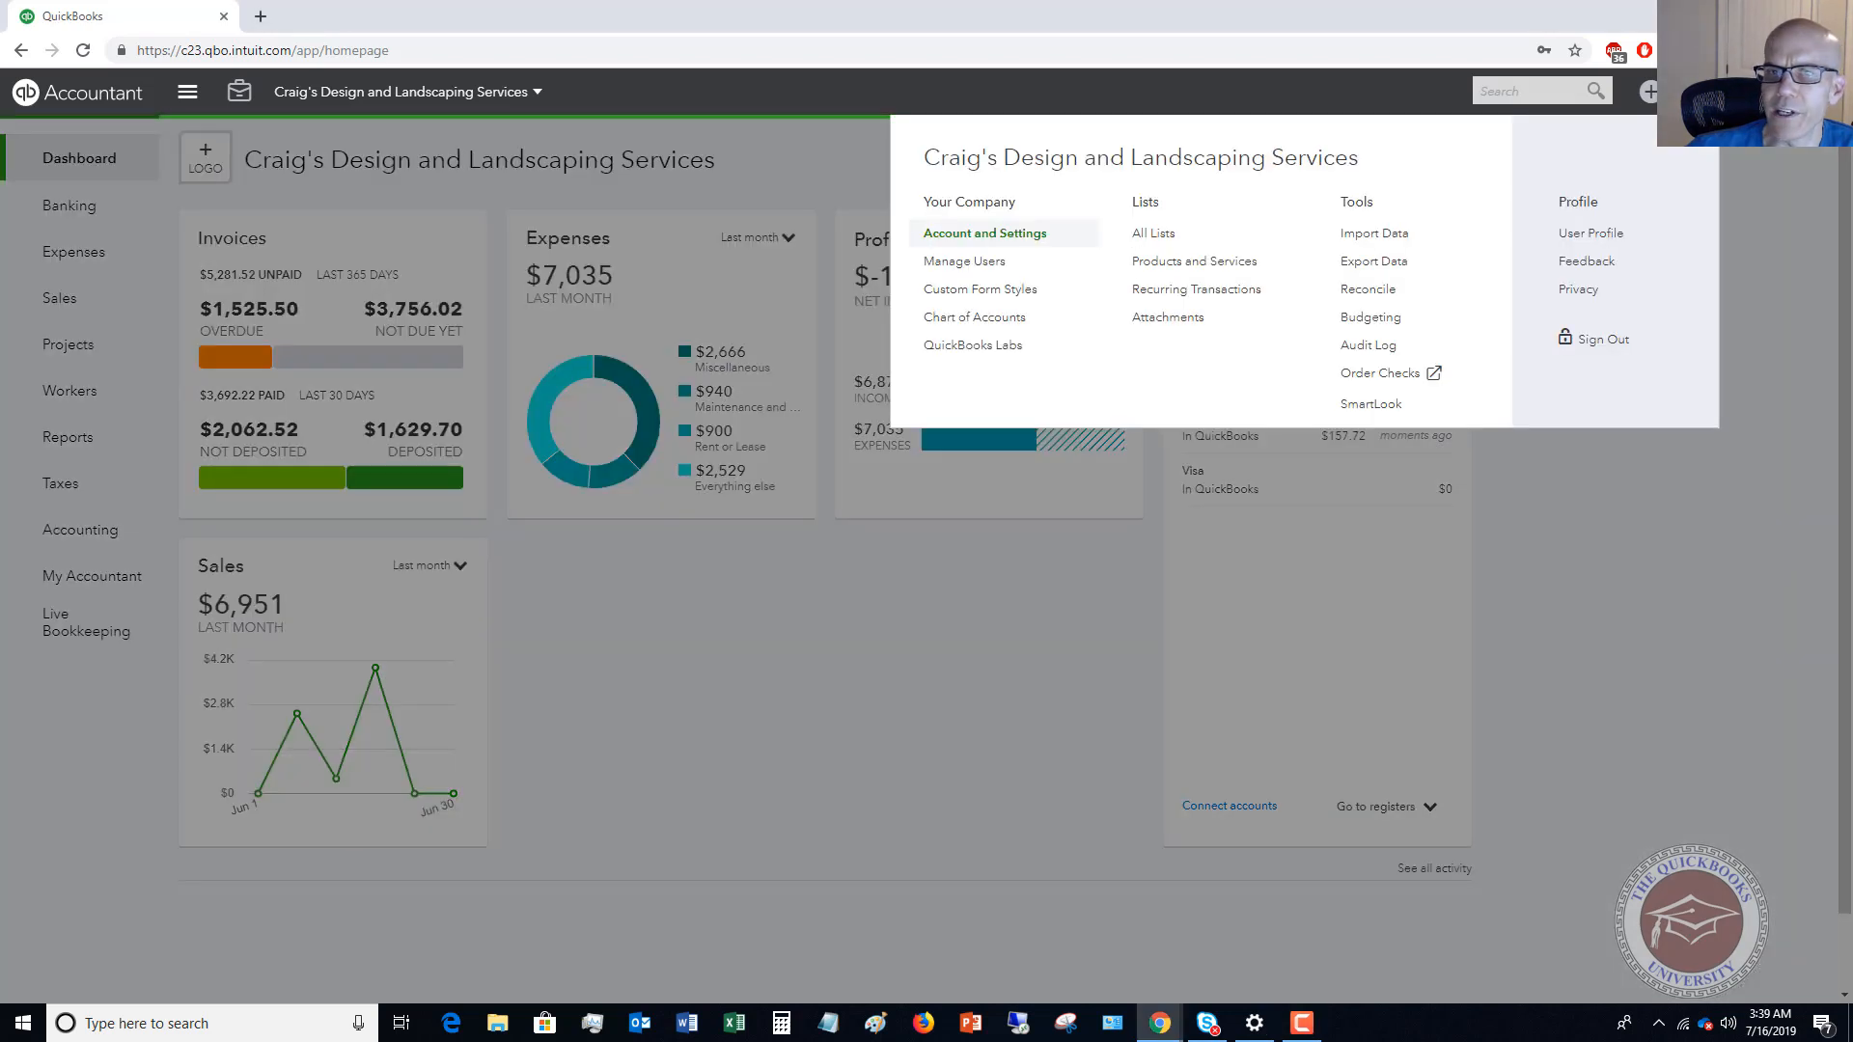
click(975, 317)
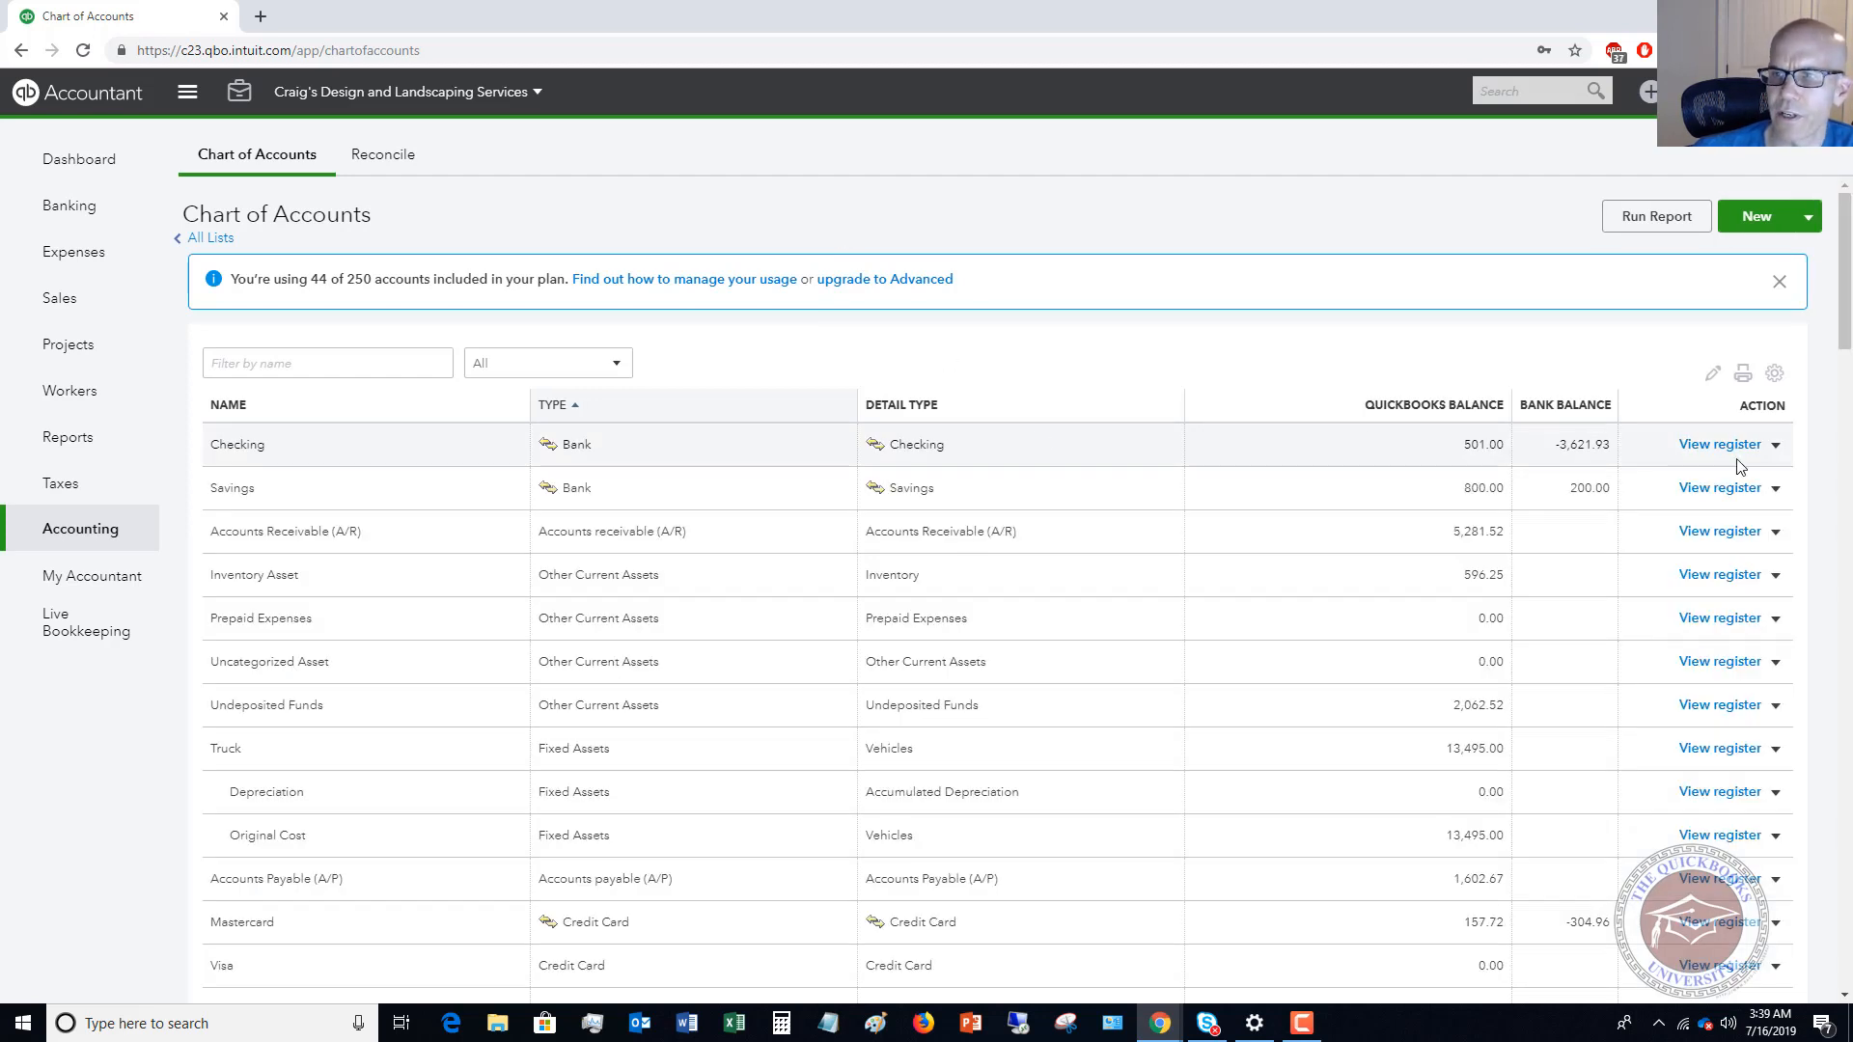
click(1716, 449)
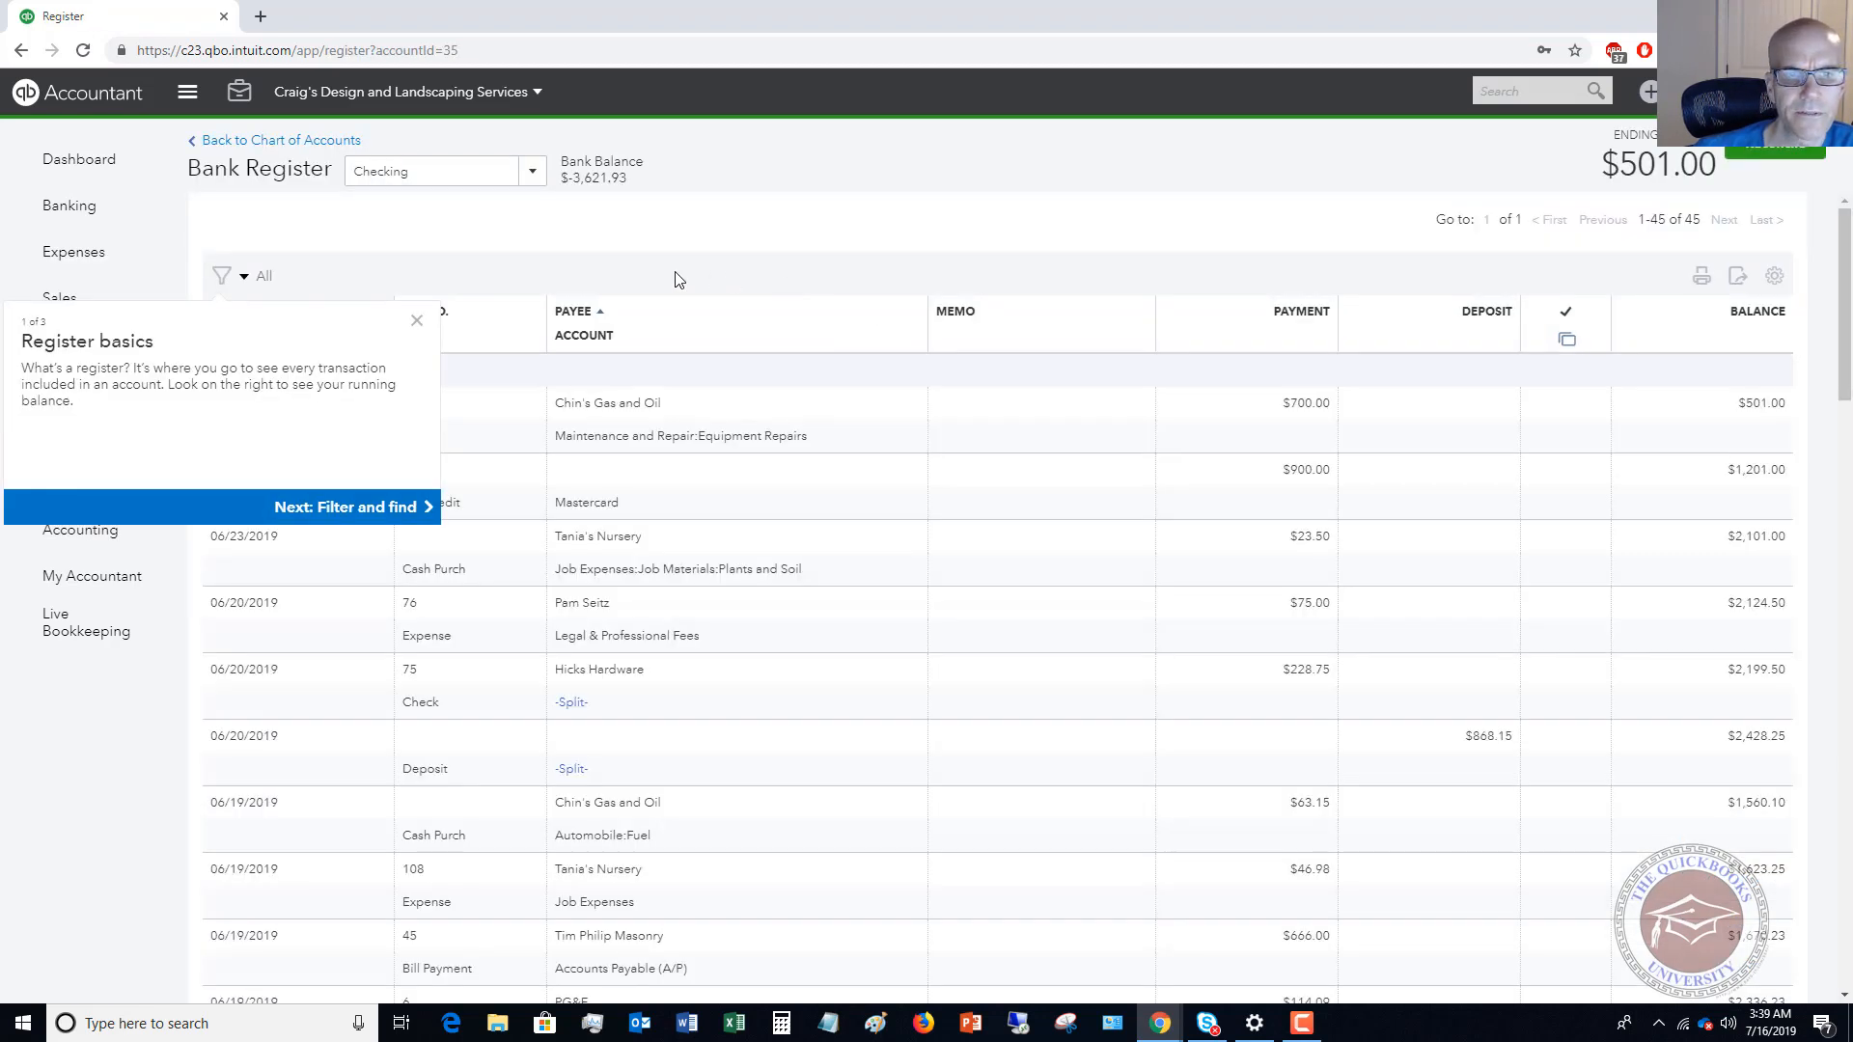
click(416, 322)
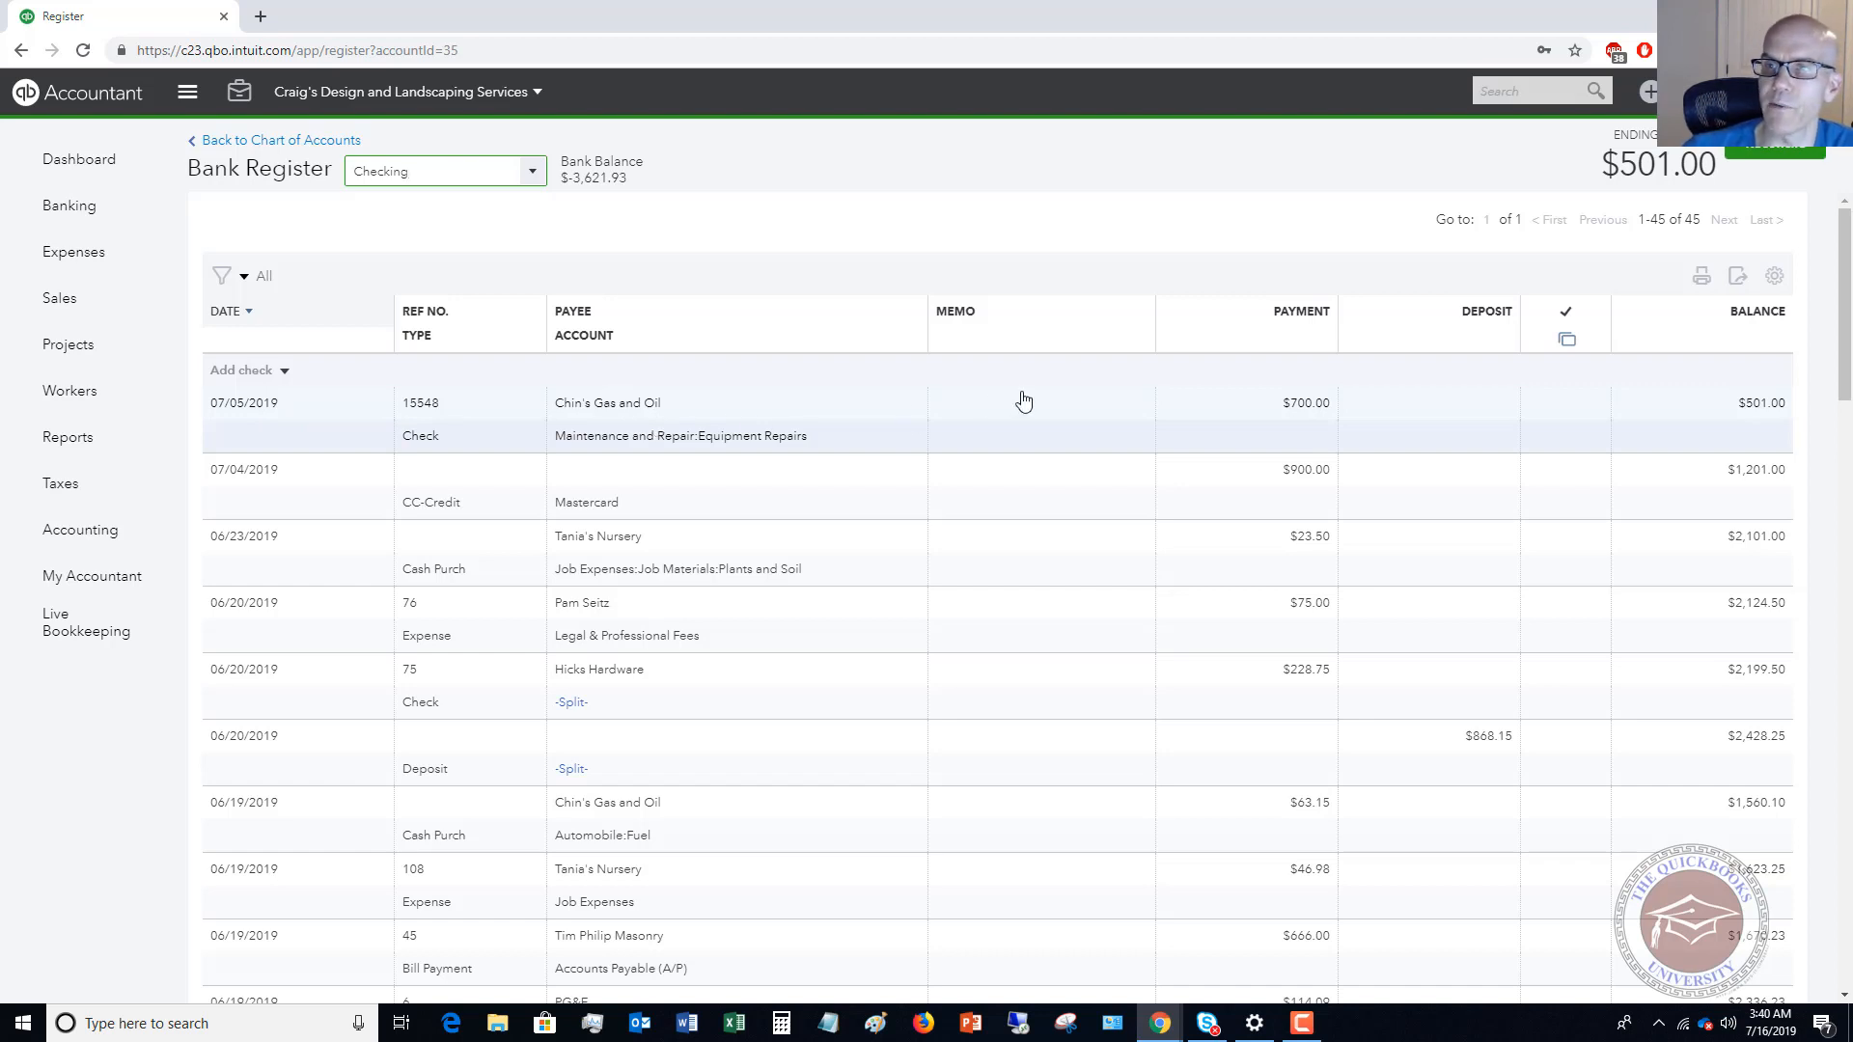
Start a new bill with Chin's Gas and Oil as the vendor.
click(1649, 93)
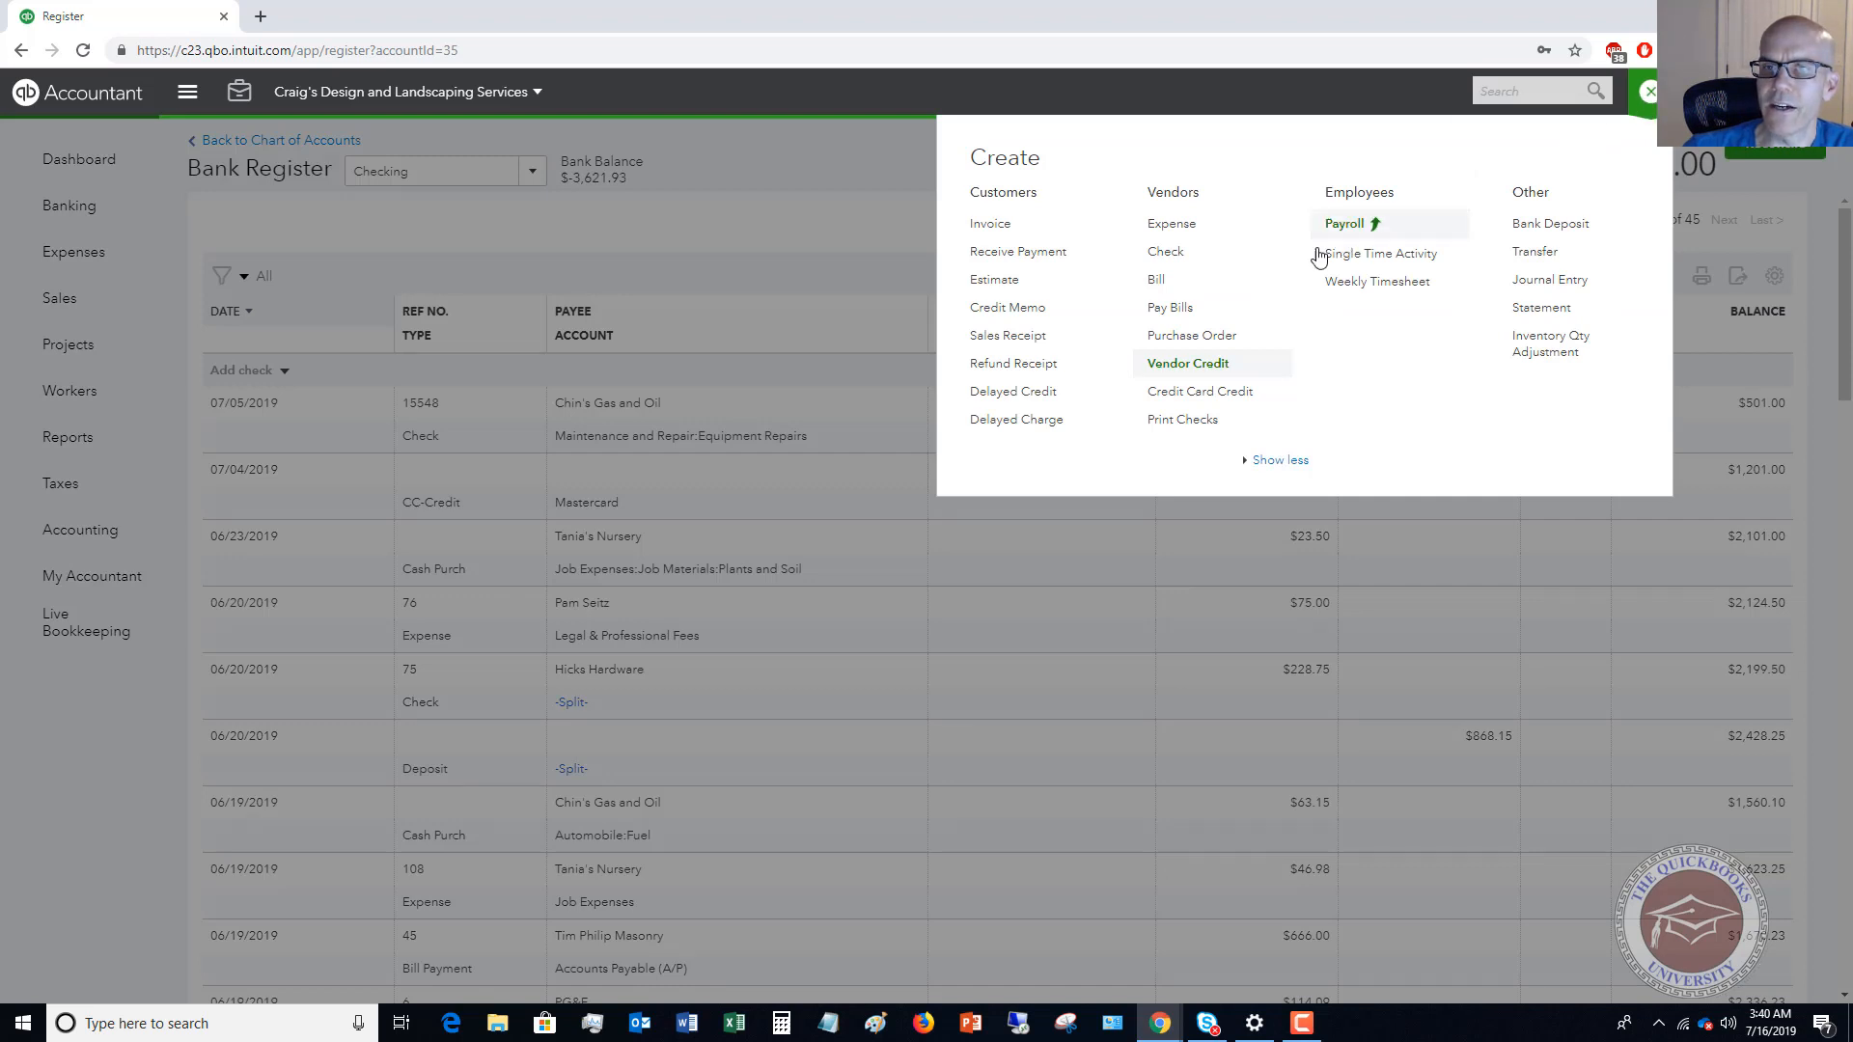
click(1156, 283)
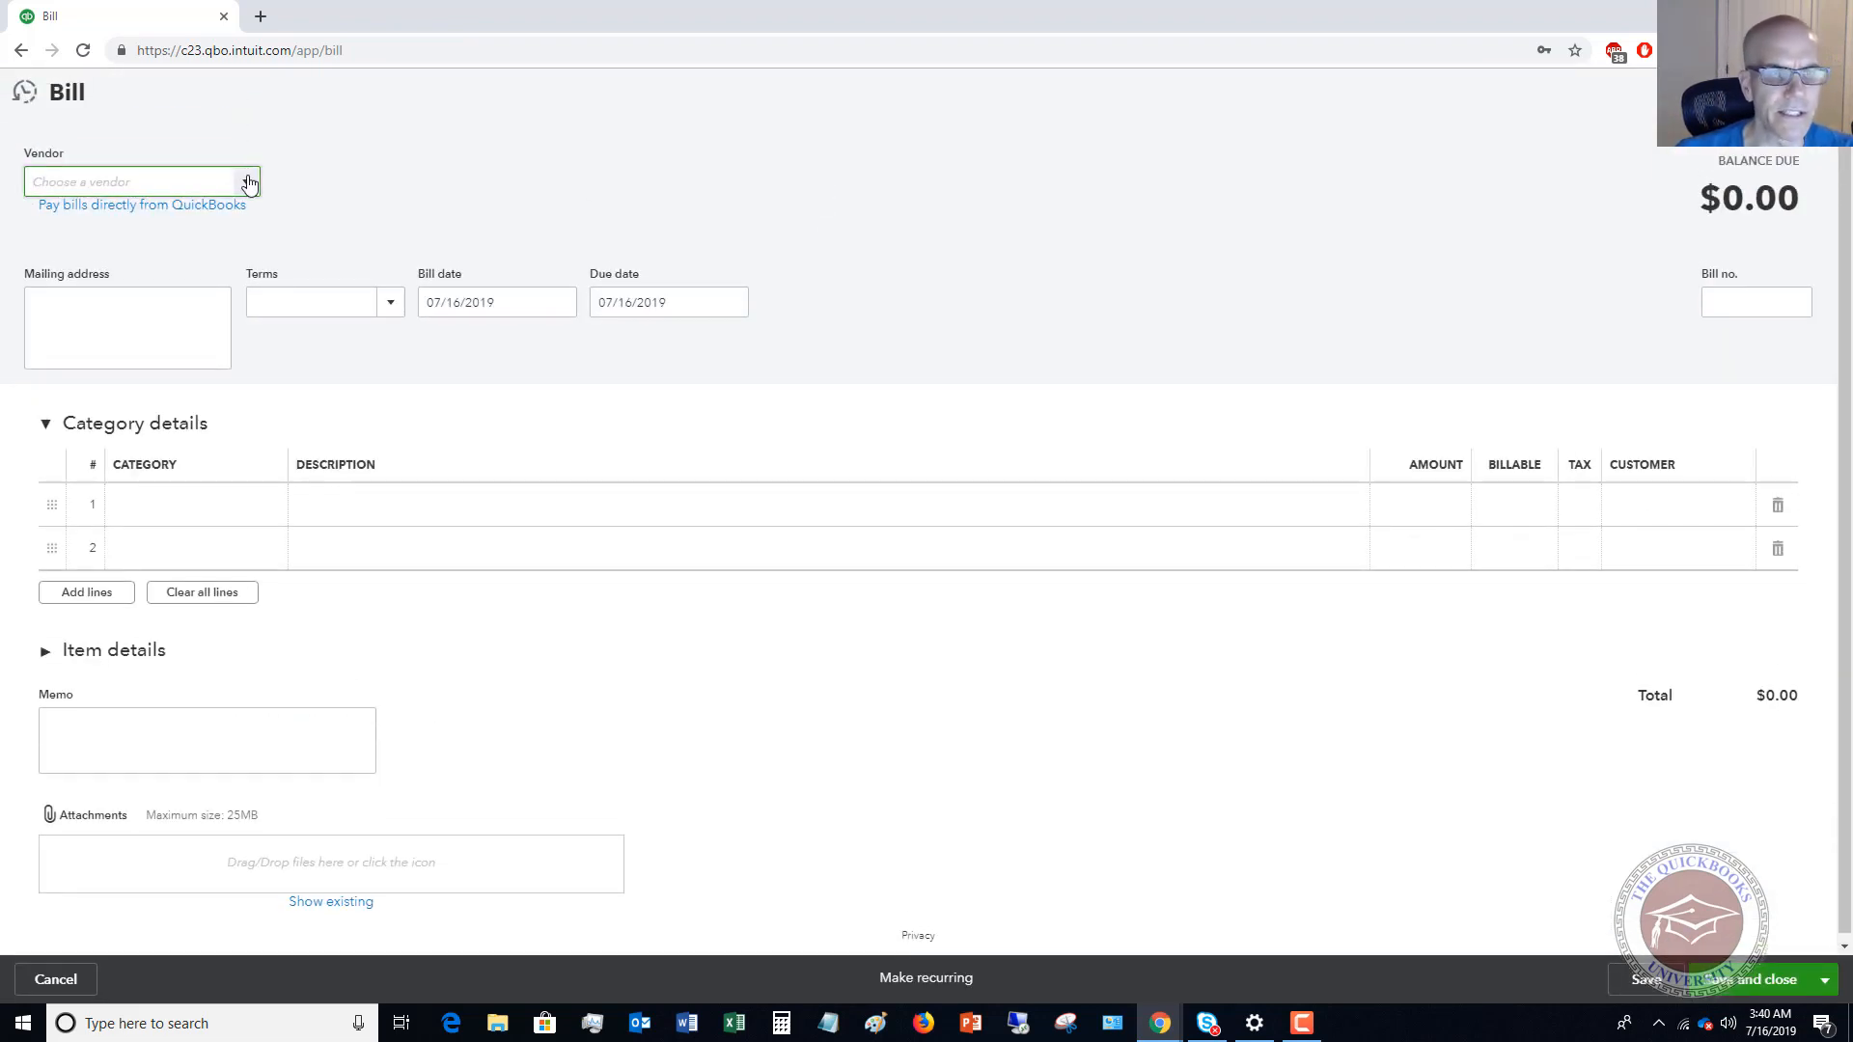
text(Chin's Gas and Oil)
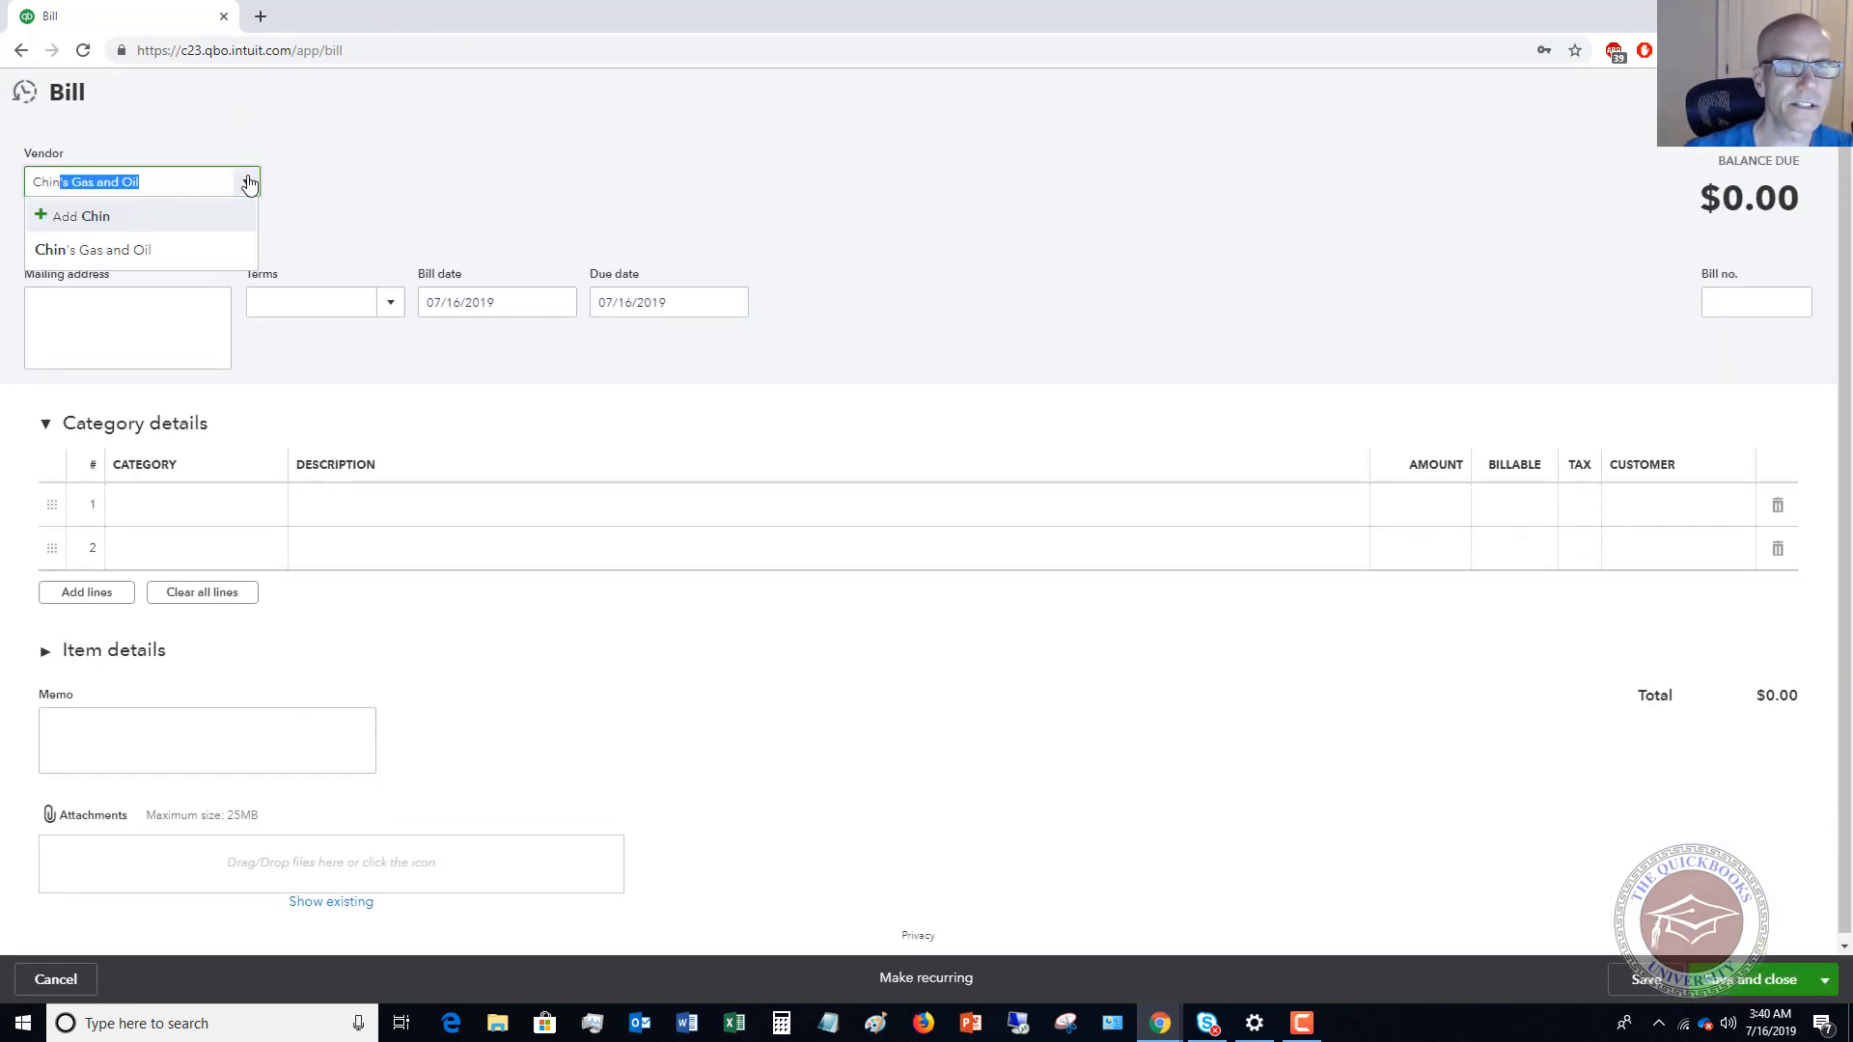
click(153, 251)
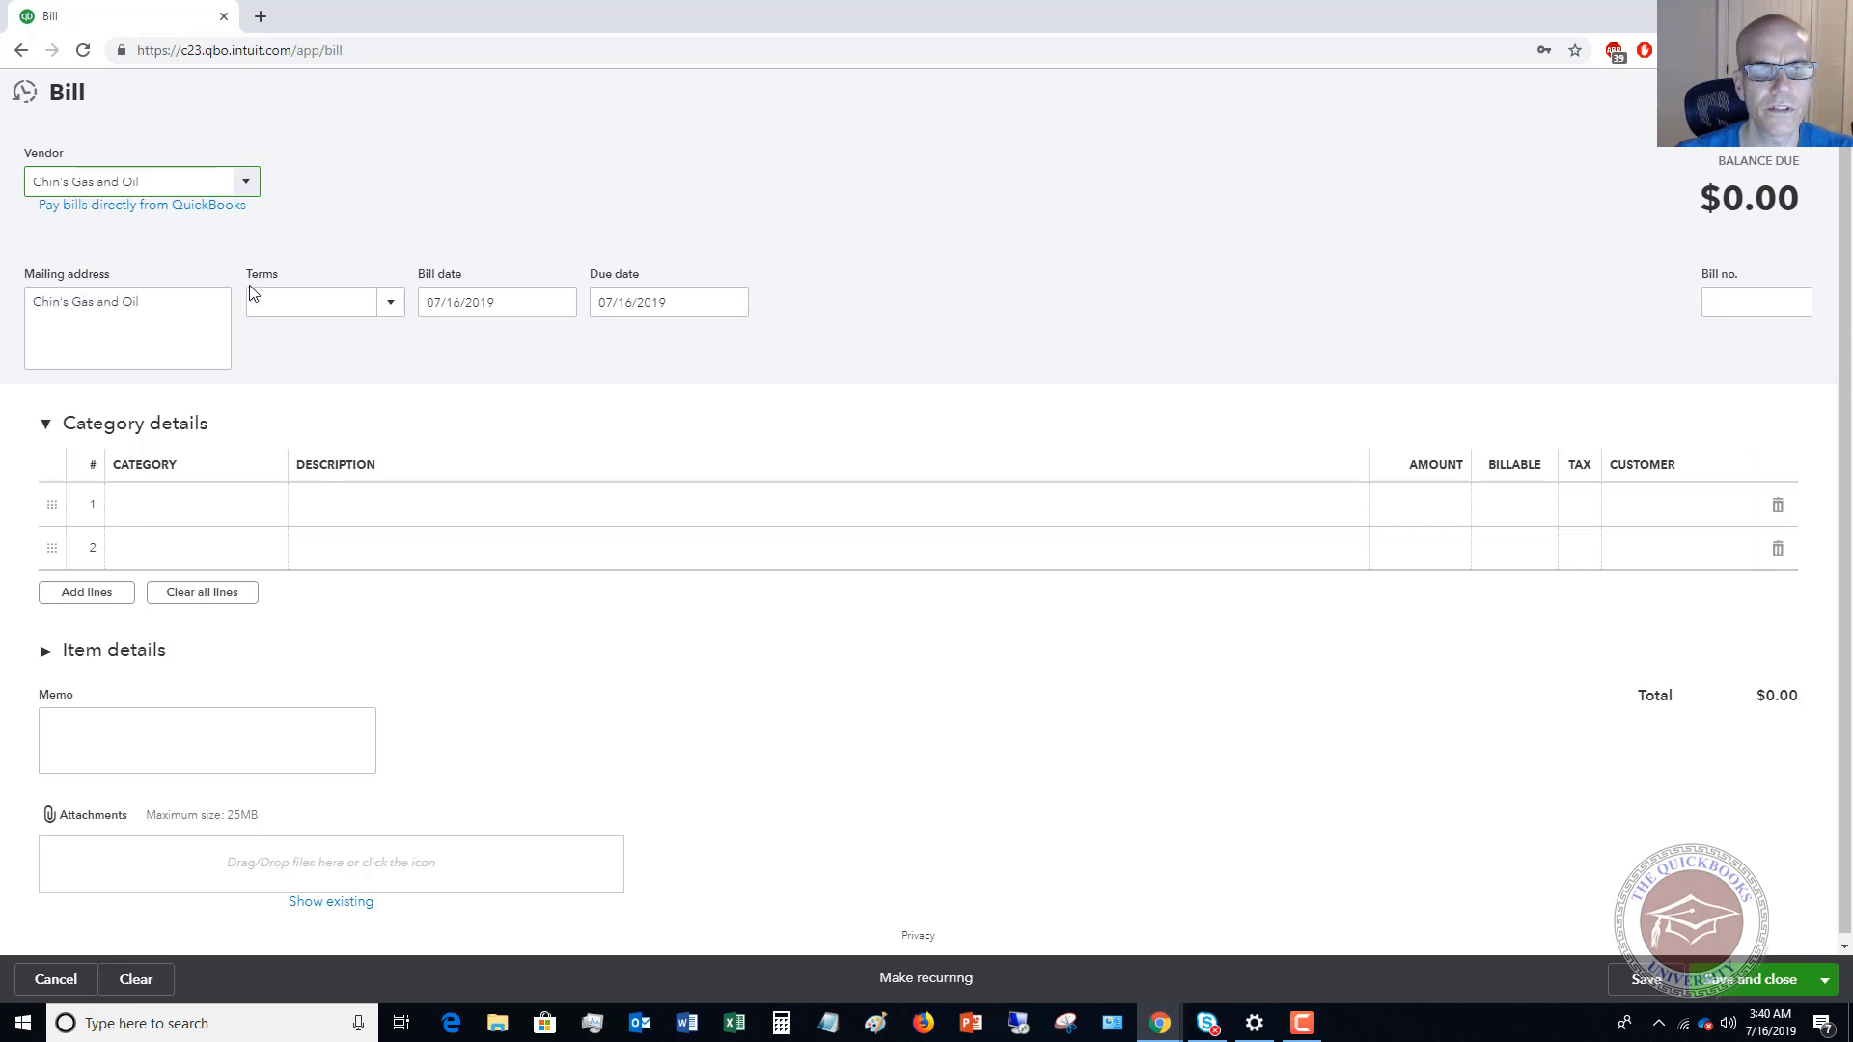
Set the bill date to 05/31/2019 and enter 4788521 as the bill number.
click(519, 309)
click(437, 352)
click(437, 351)
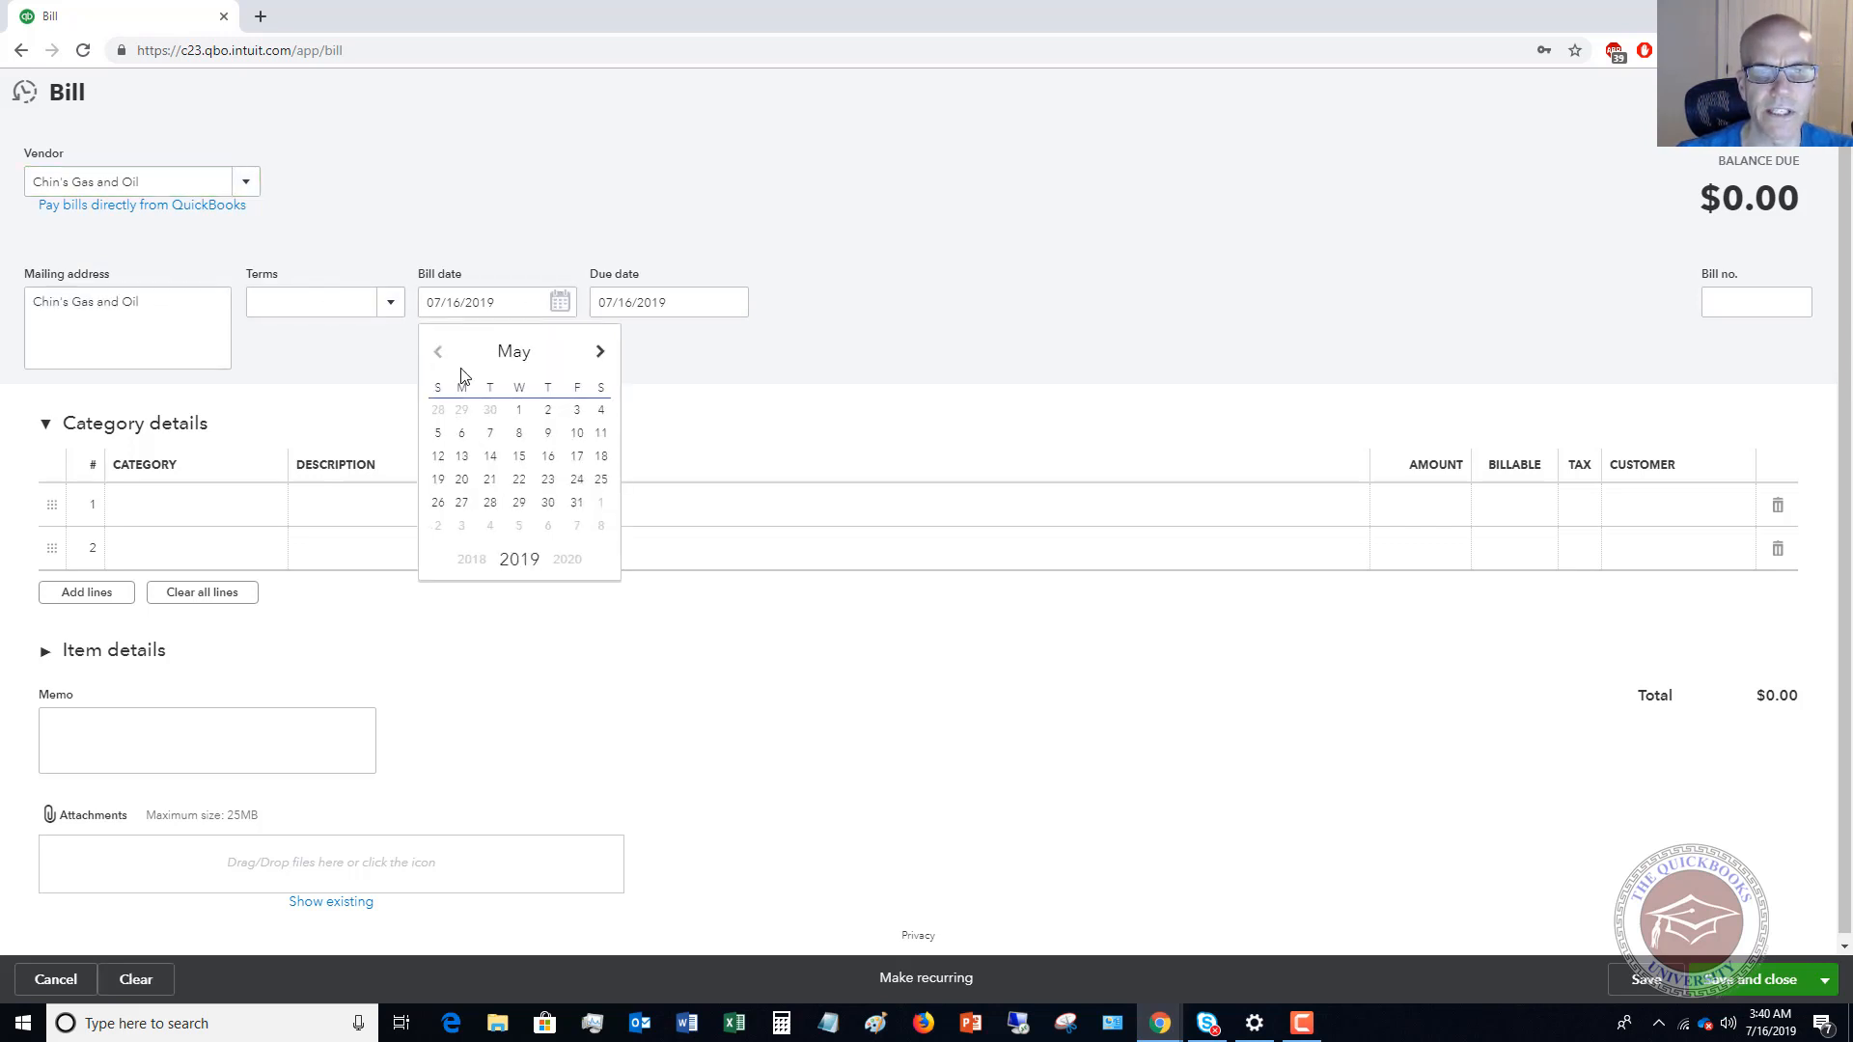
click(576, 504)
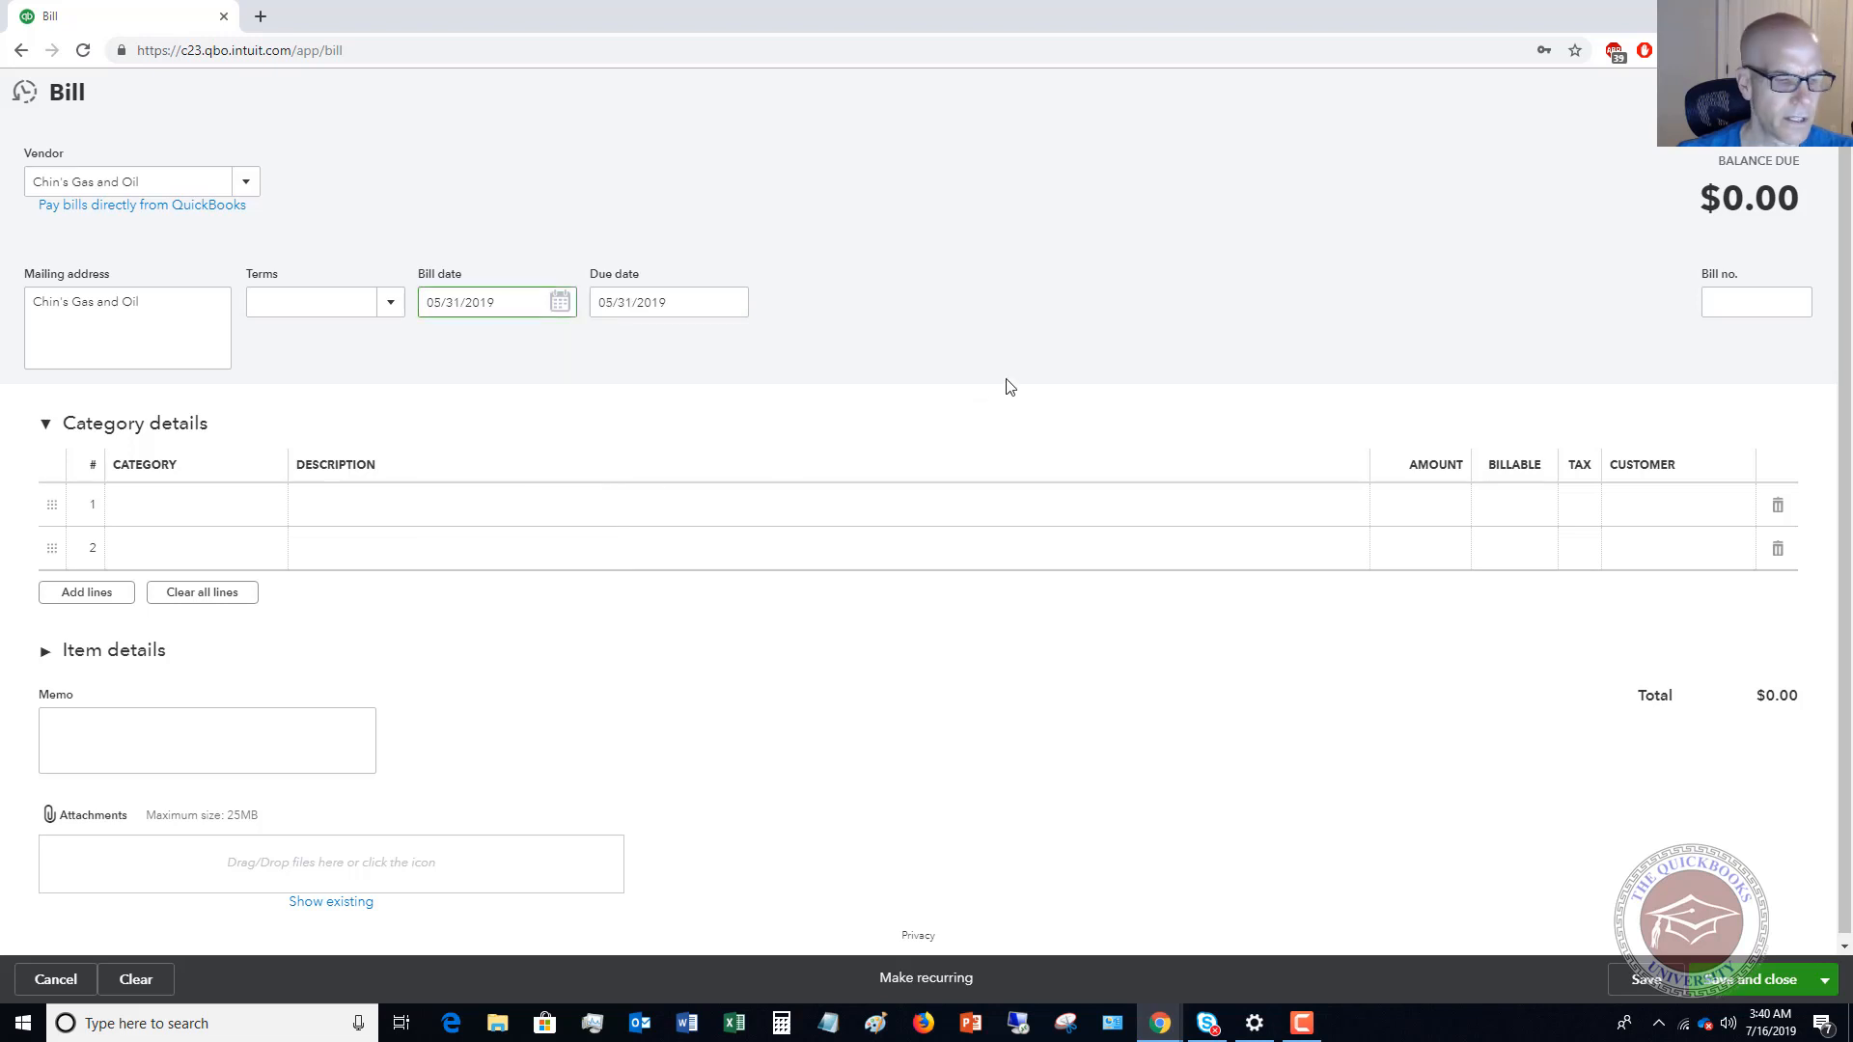
key(Tab)
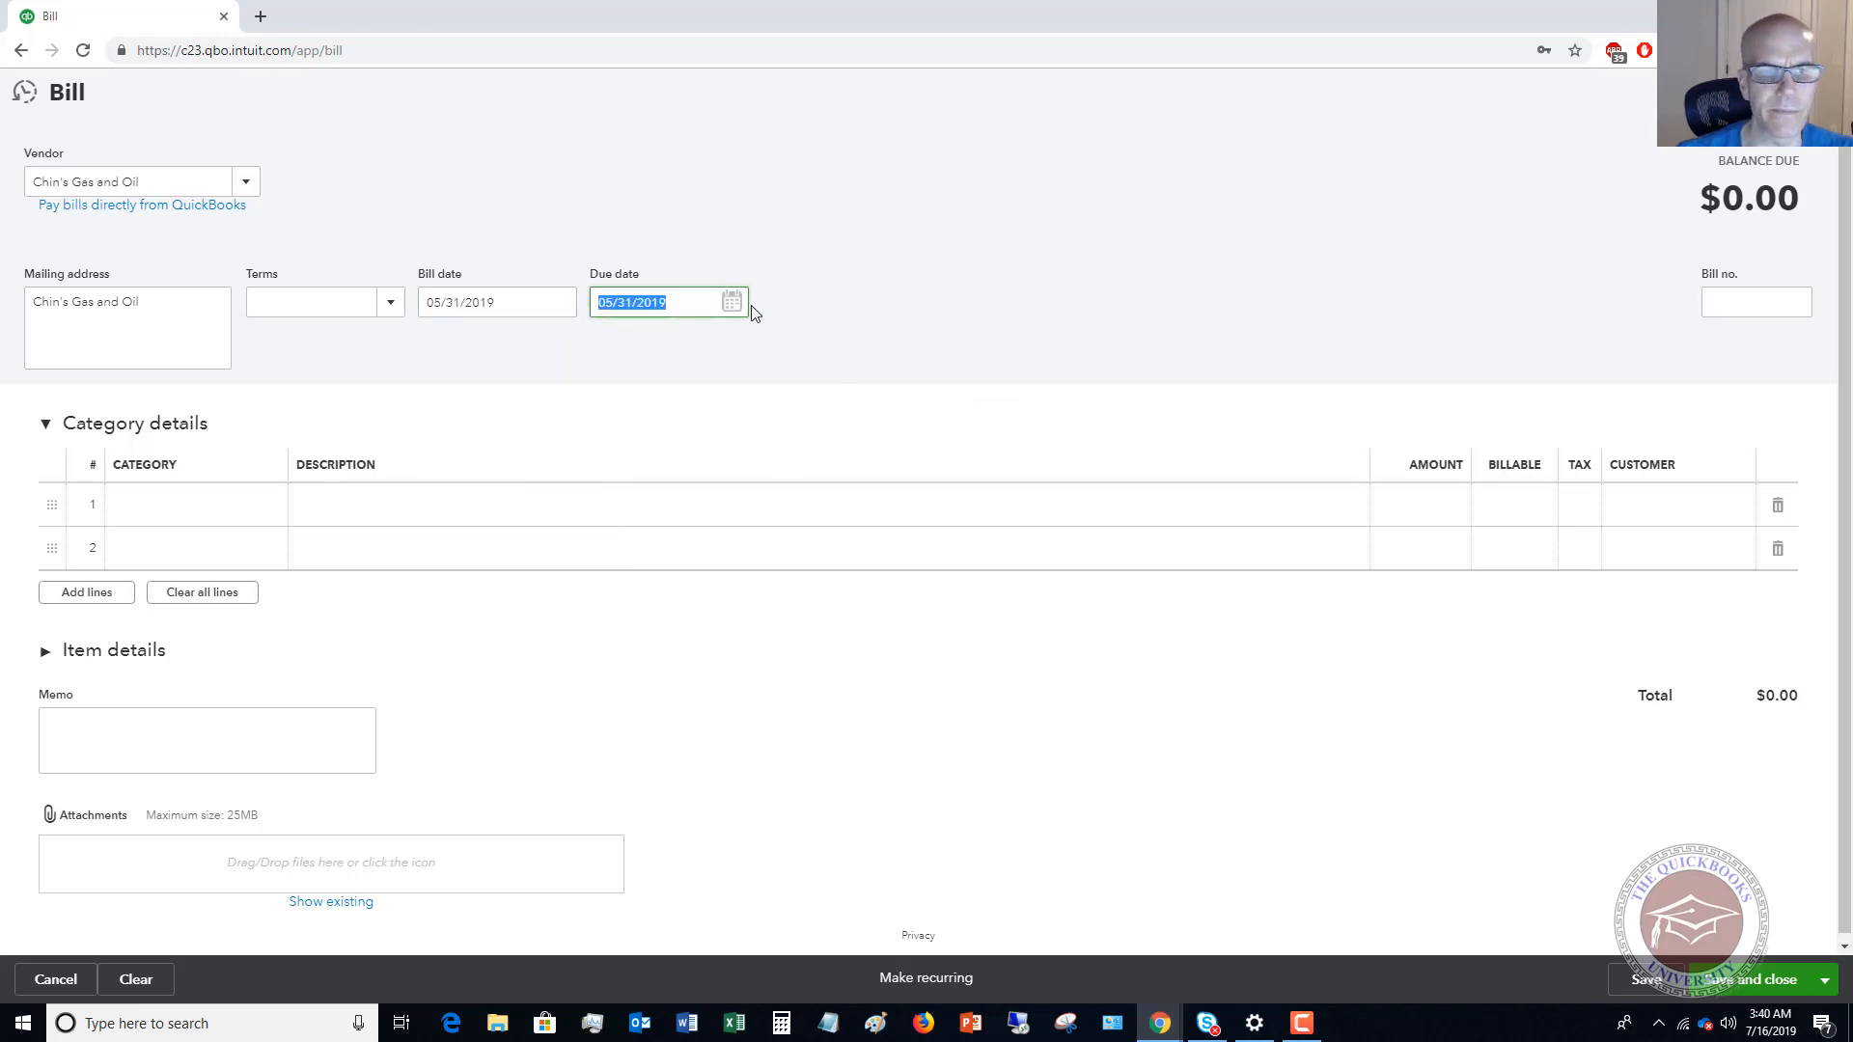
click(1726, 304)
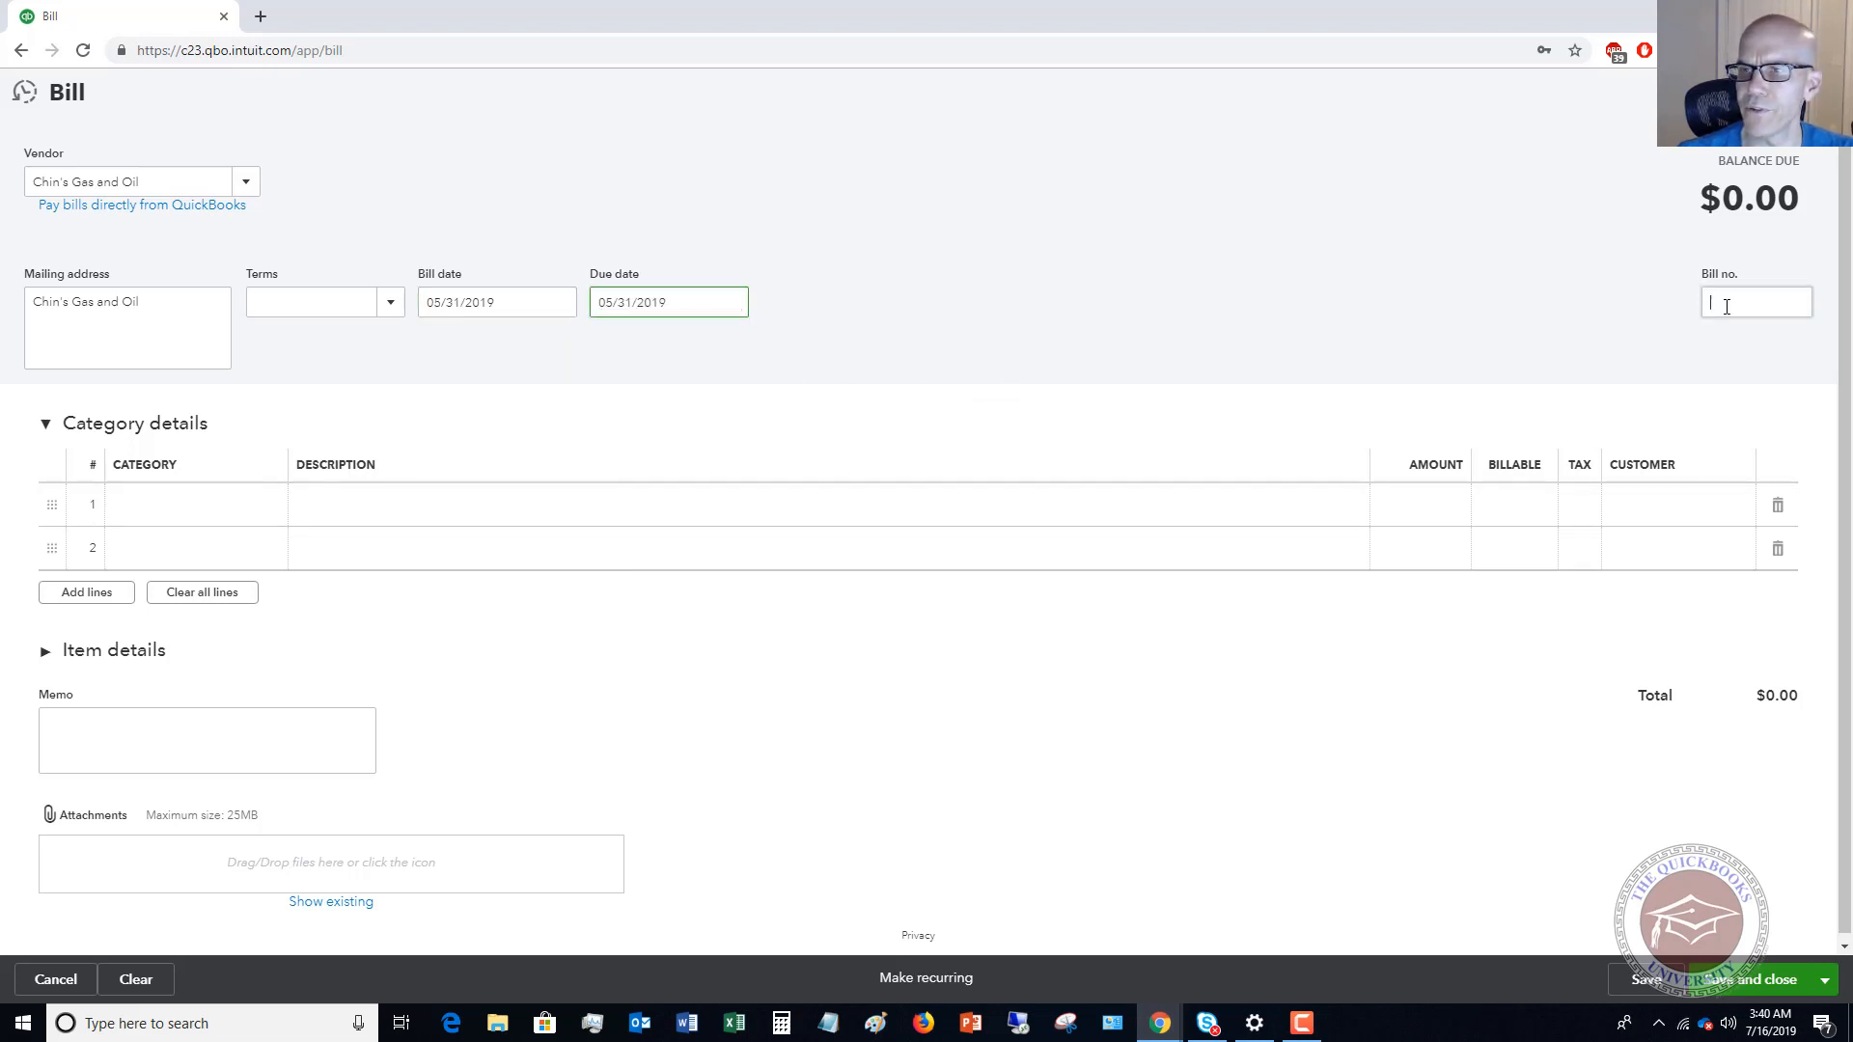
text(4738521)
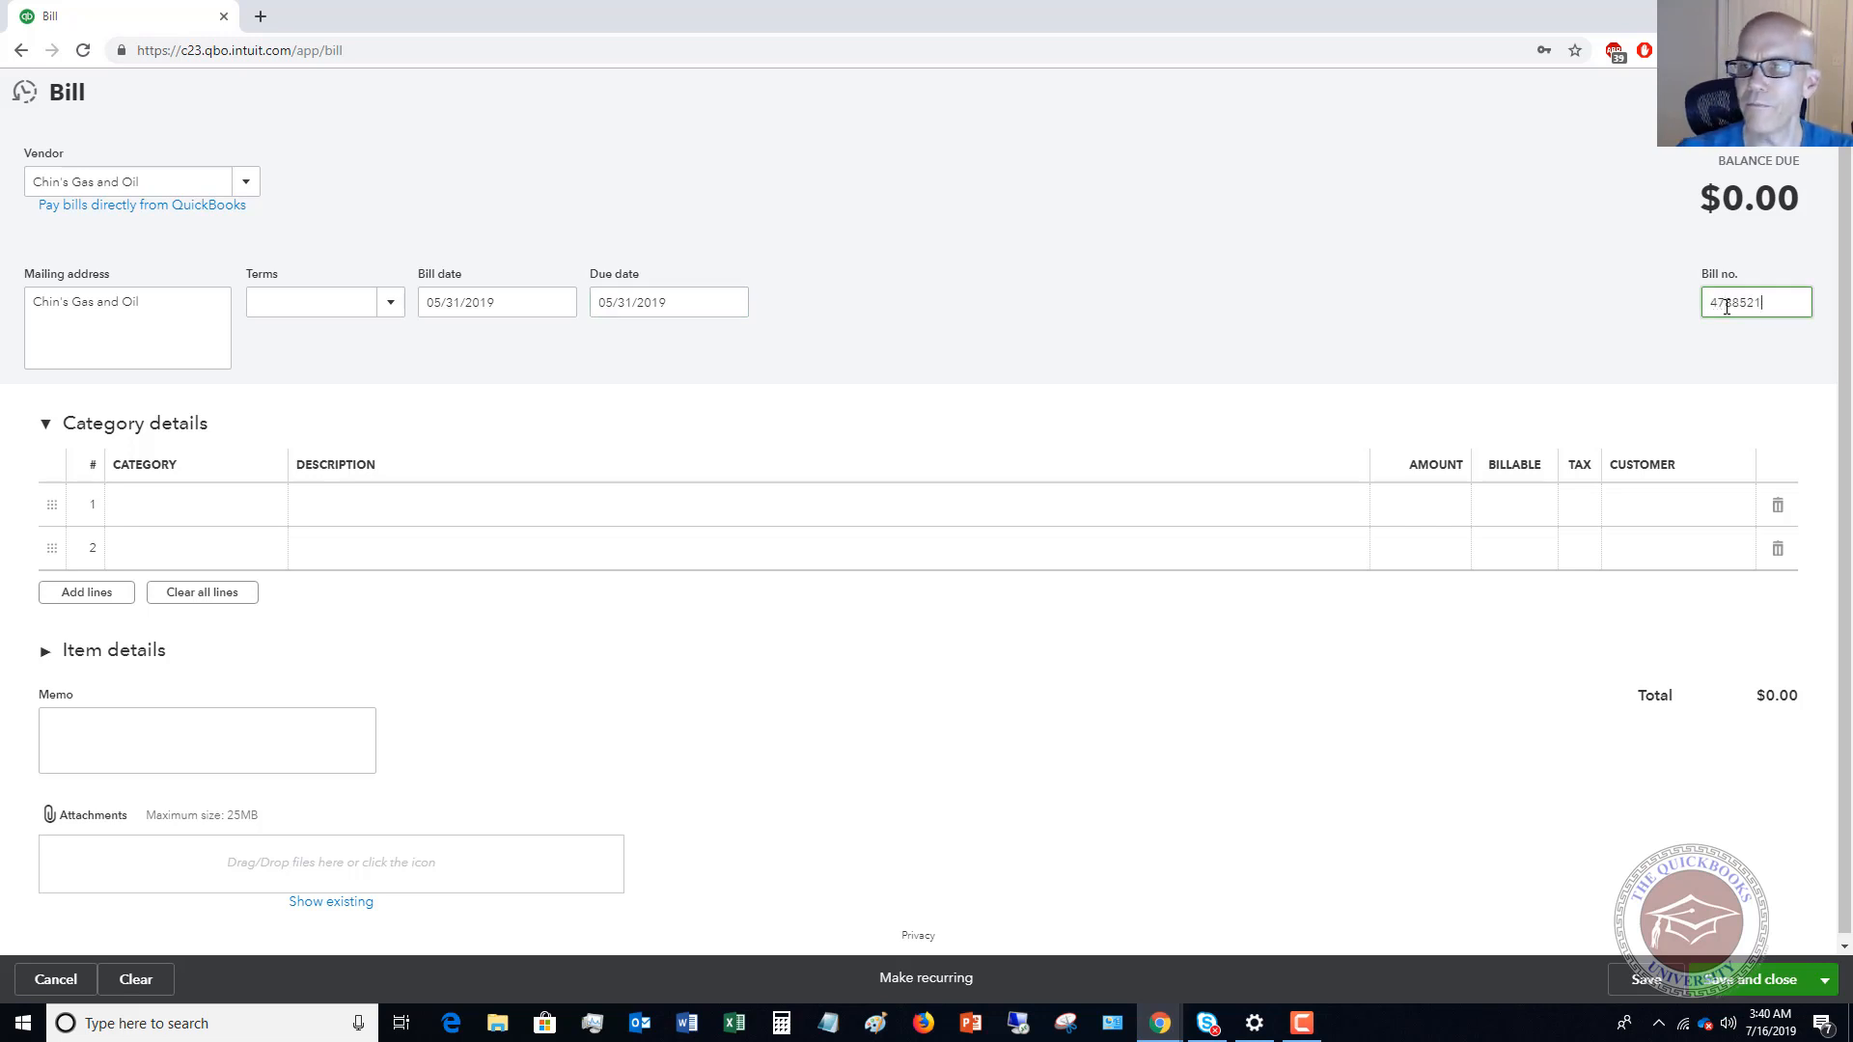
key(Tab)
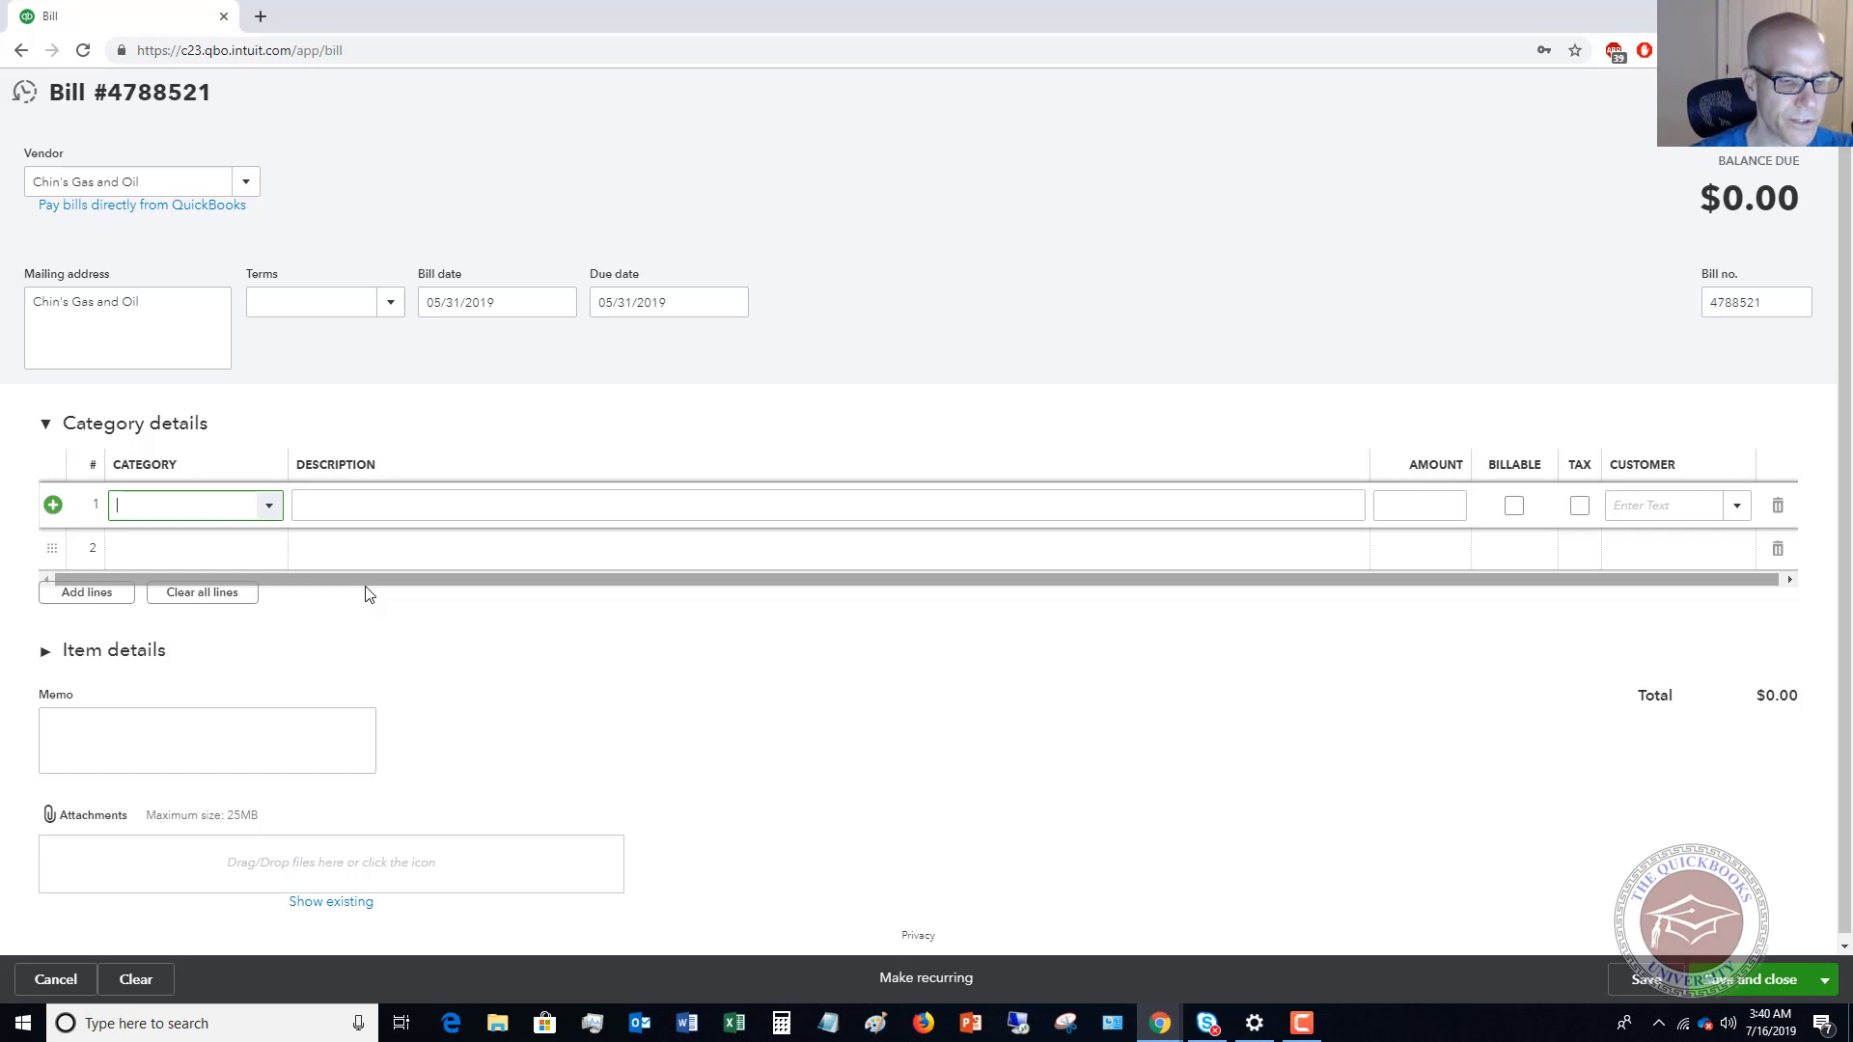
Add a 700.00 line in the Equipment Repairs category under Maintenance and Repair, then save and close the bill.
text(main)
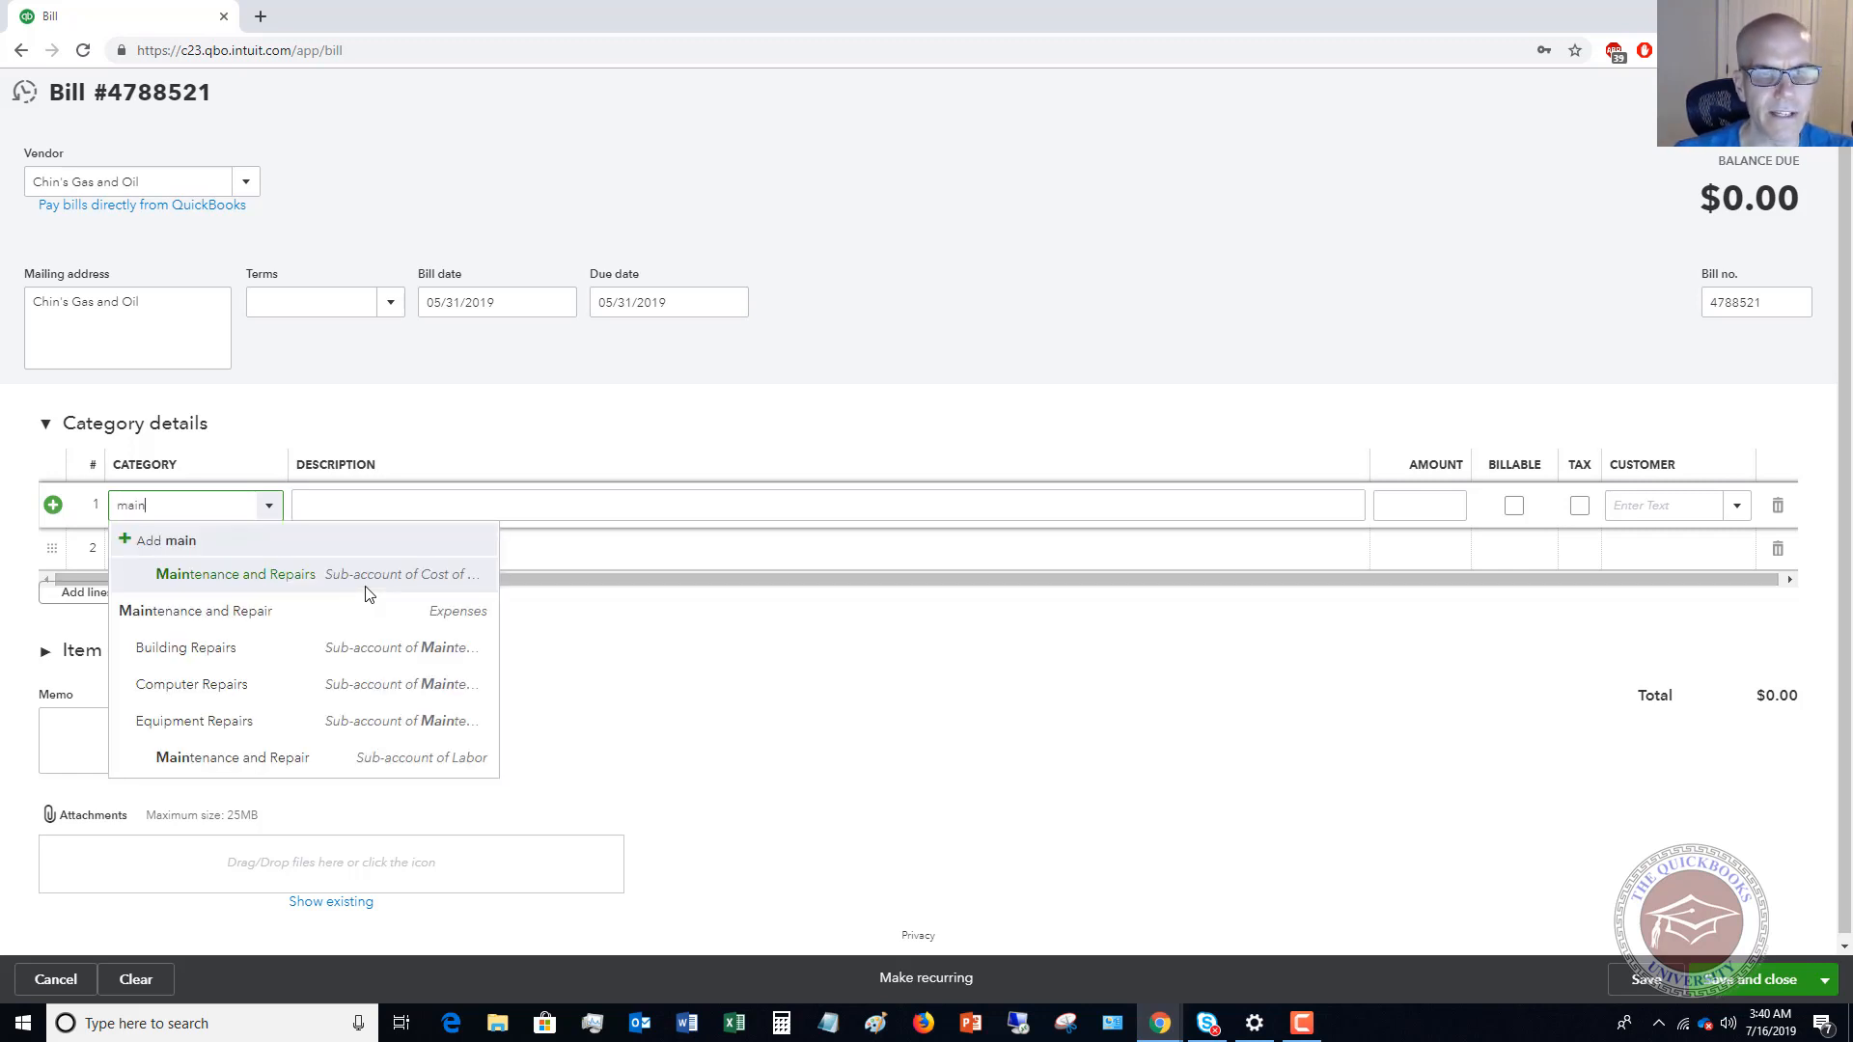
click(199, 726)
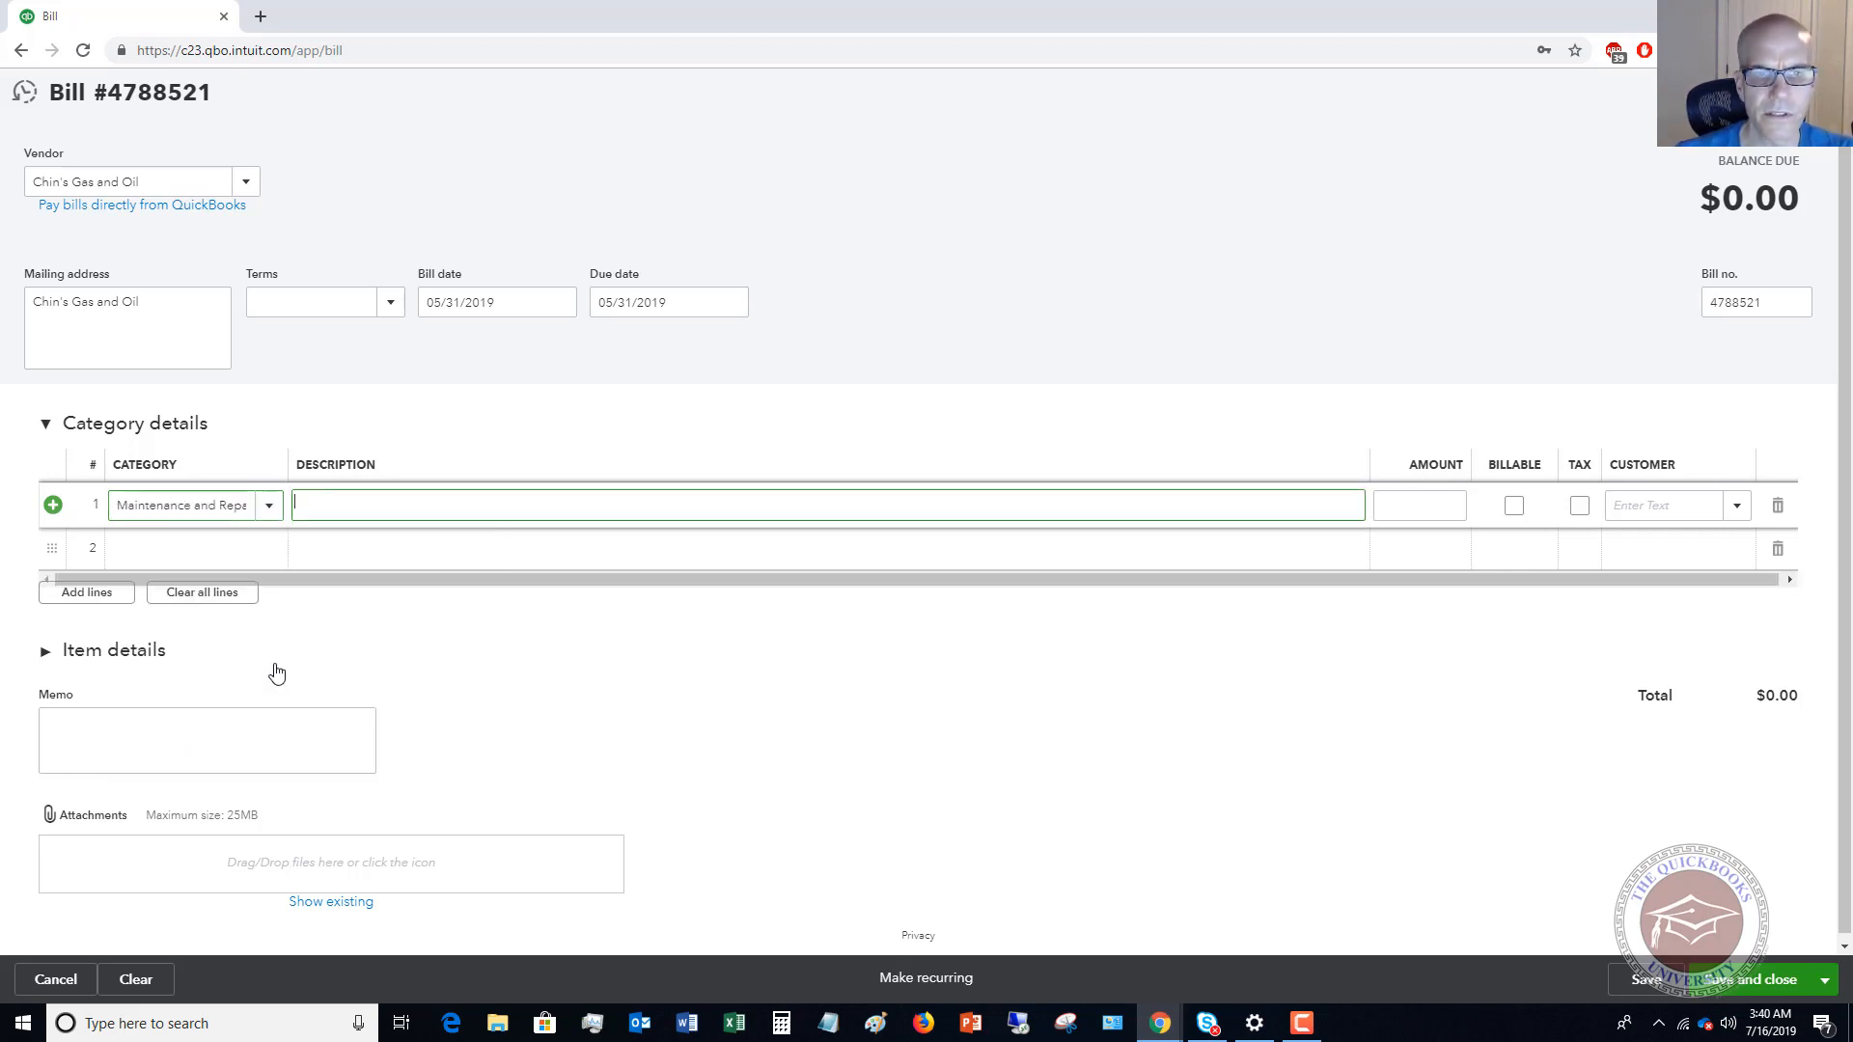
key(Tab)
text(70)
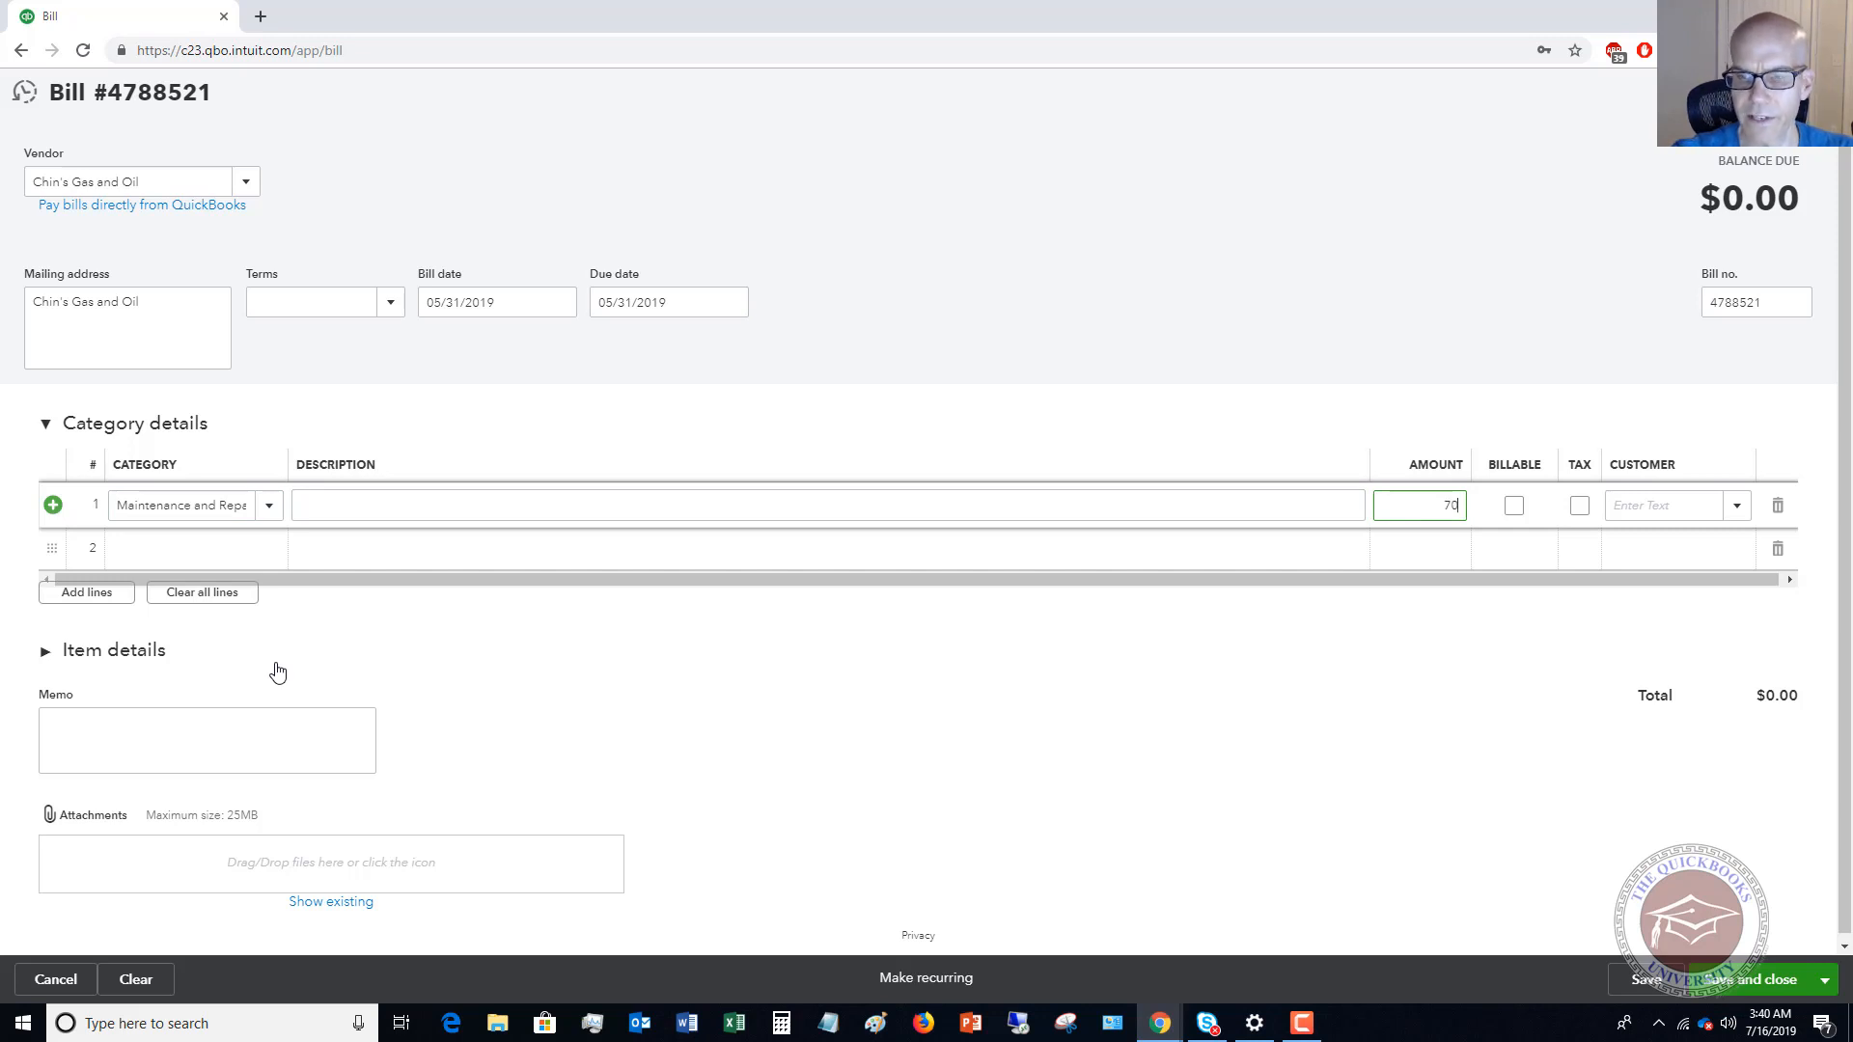
text(0)
key(Tab)
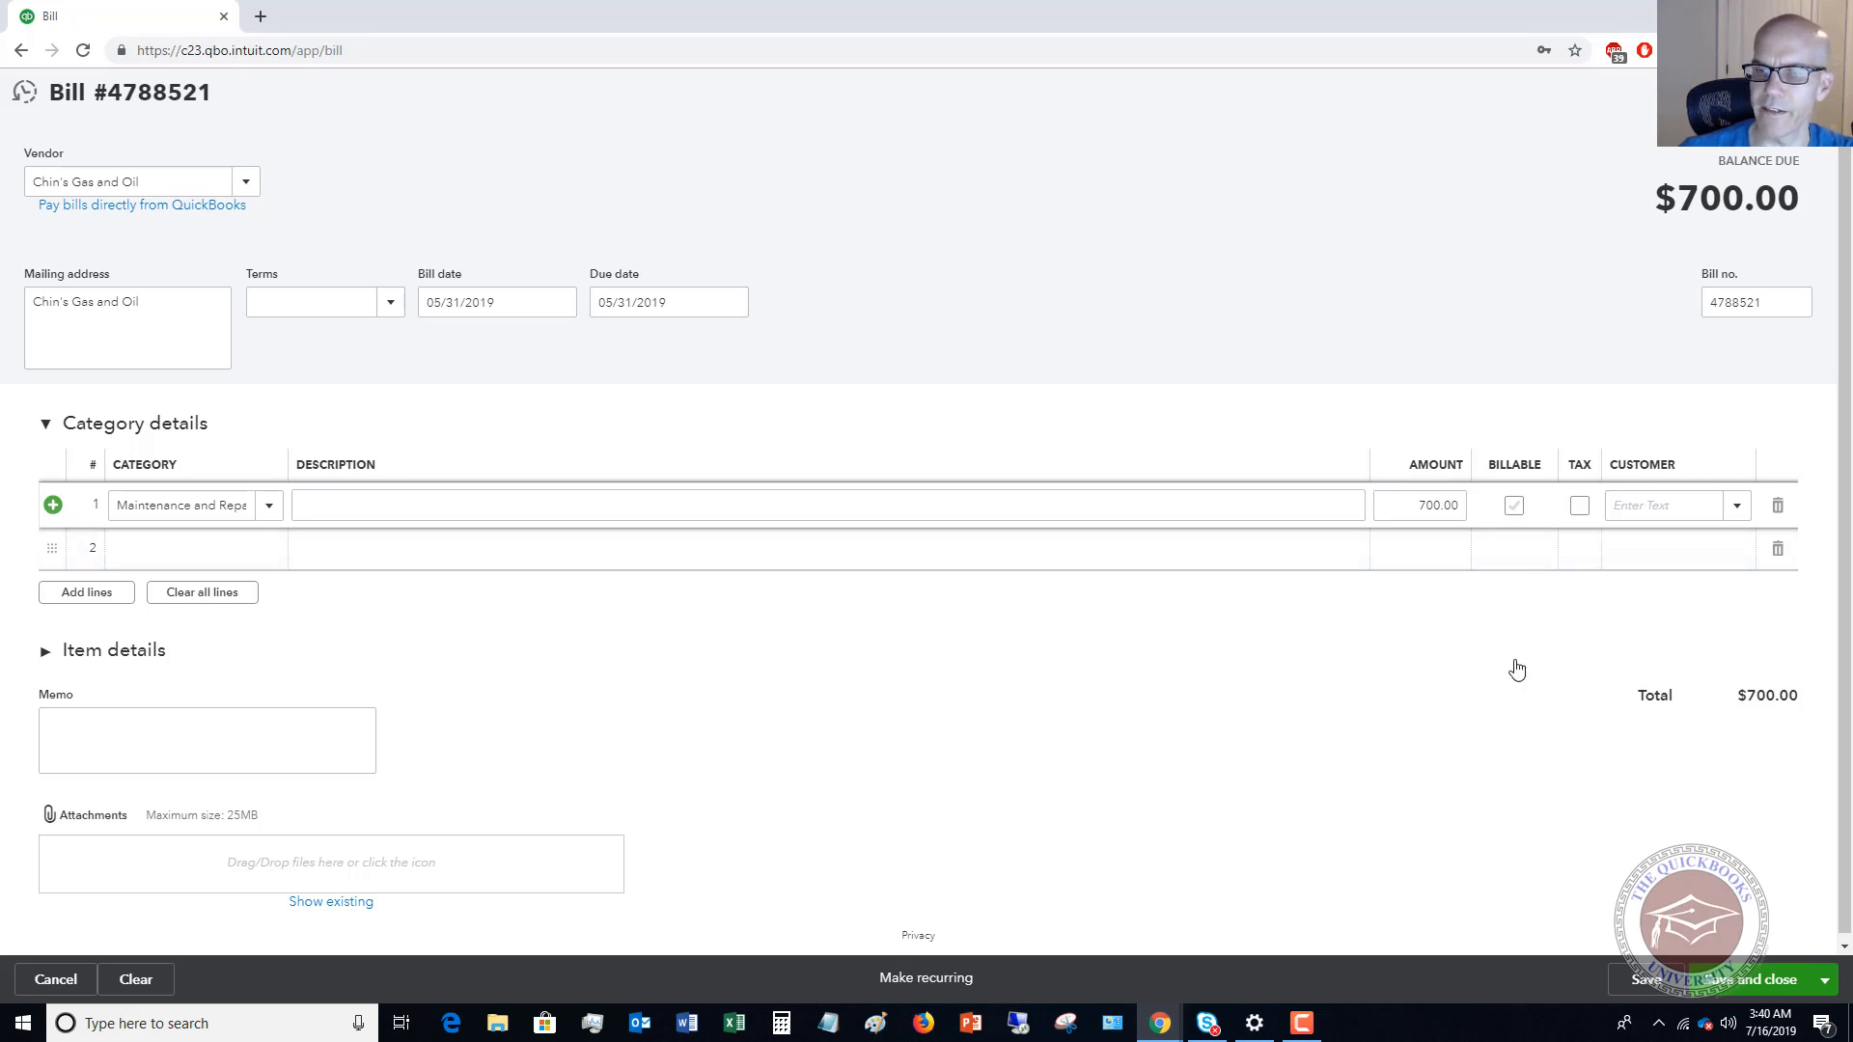
click(1746, 976)
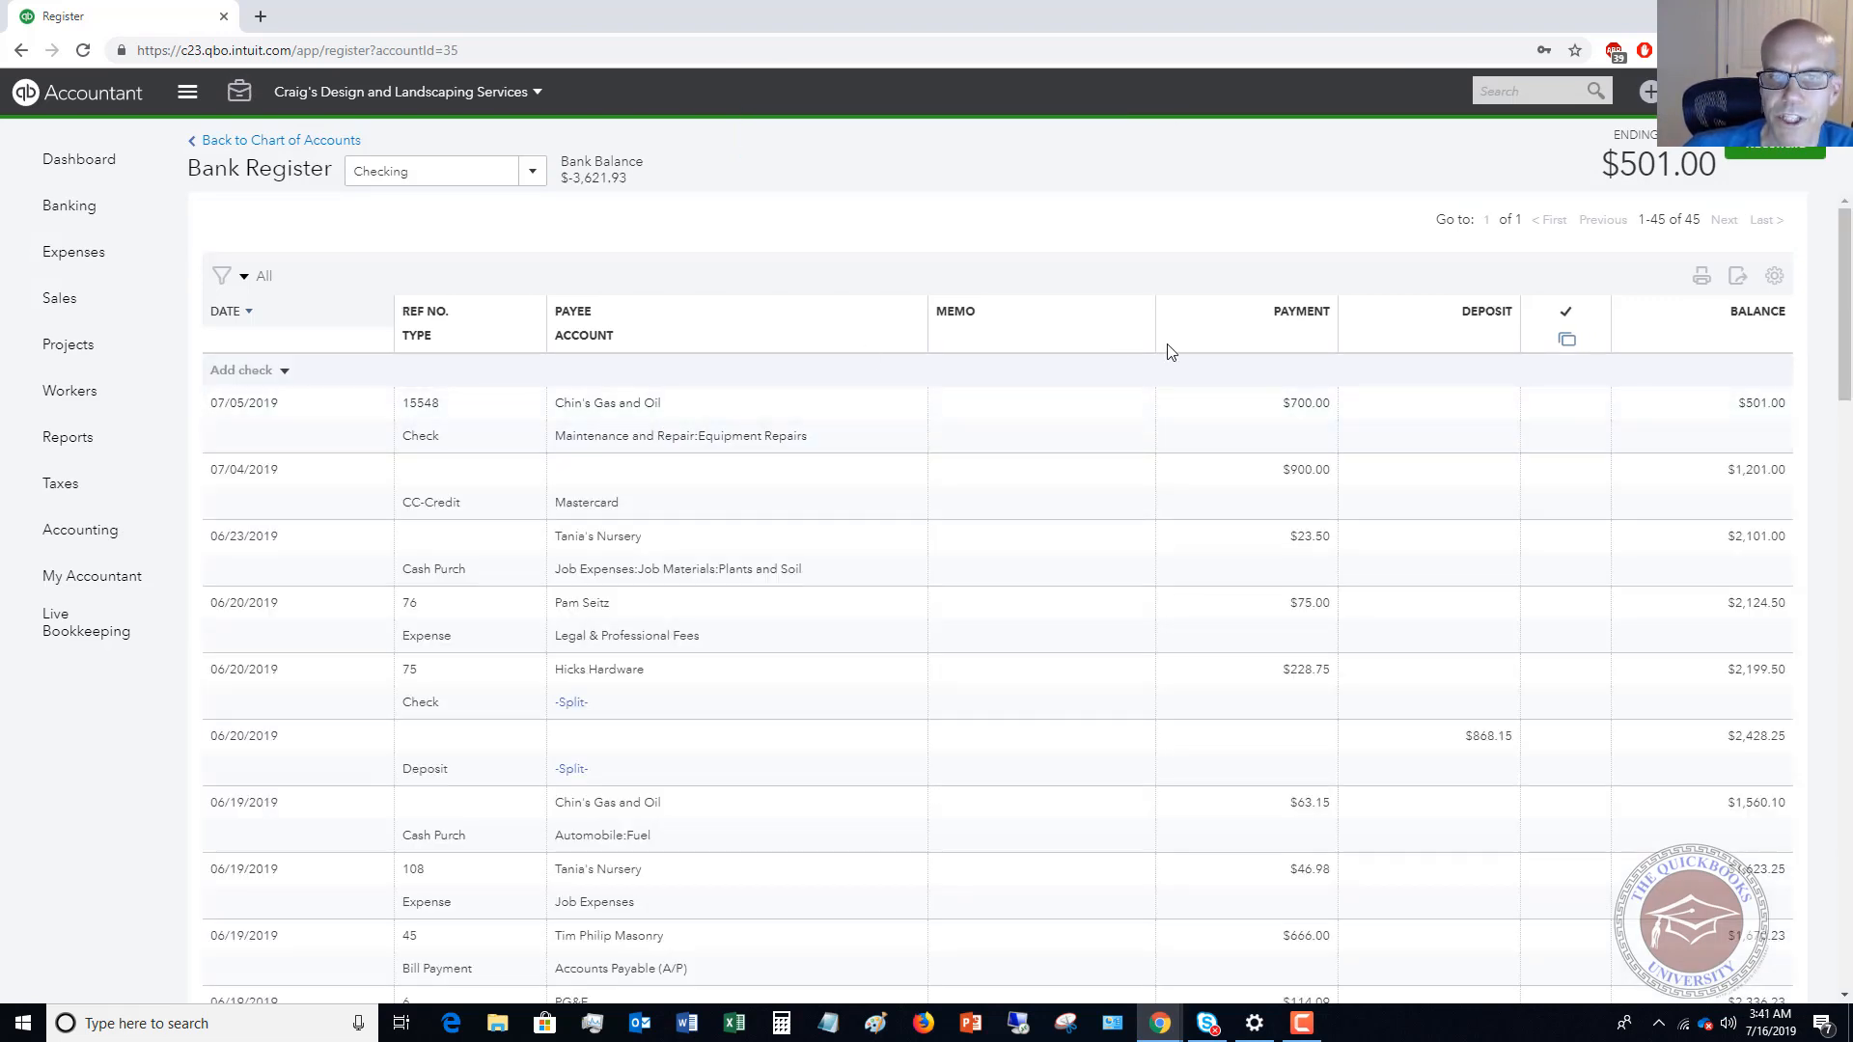
Check in Pay Bills whether a credit is available for the Chin's Gas and Oil bill, then return to the register.
click(1649, 91)
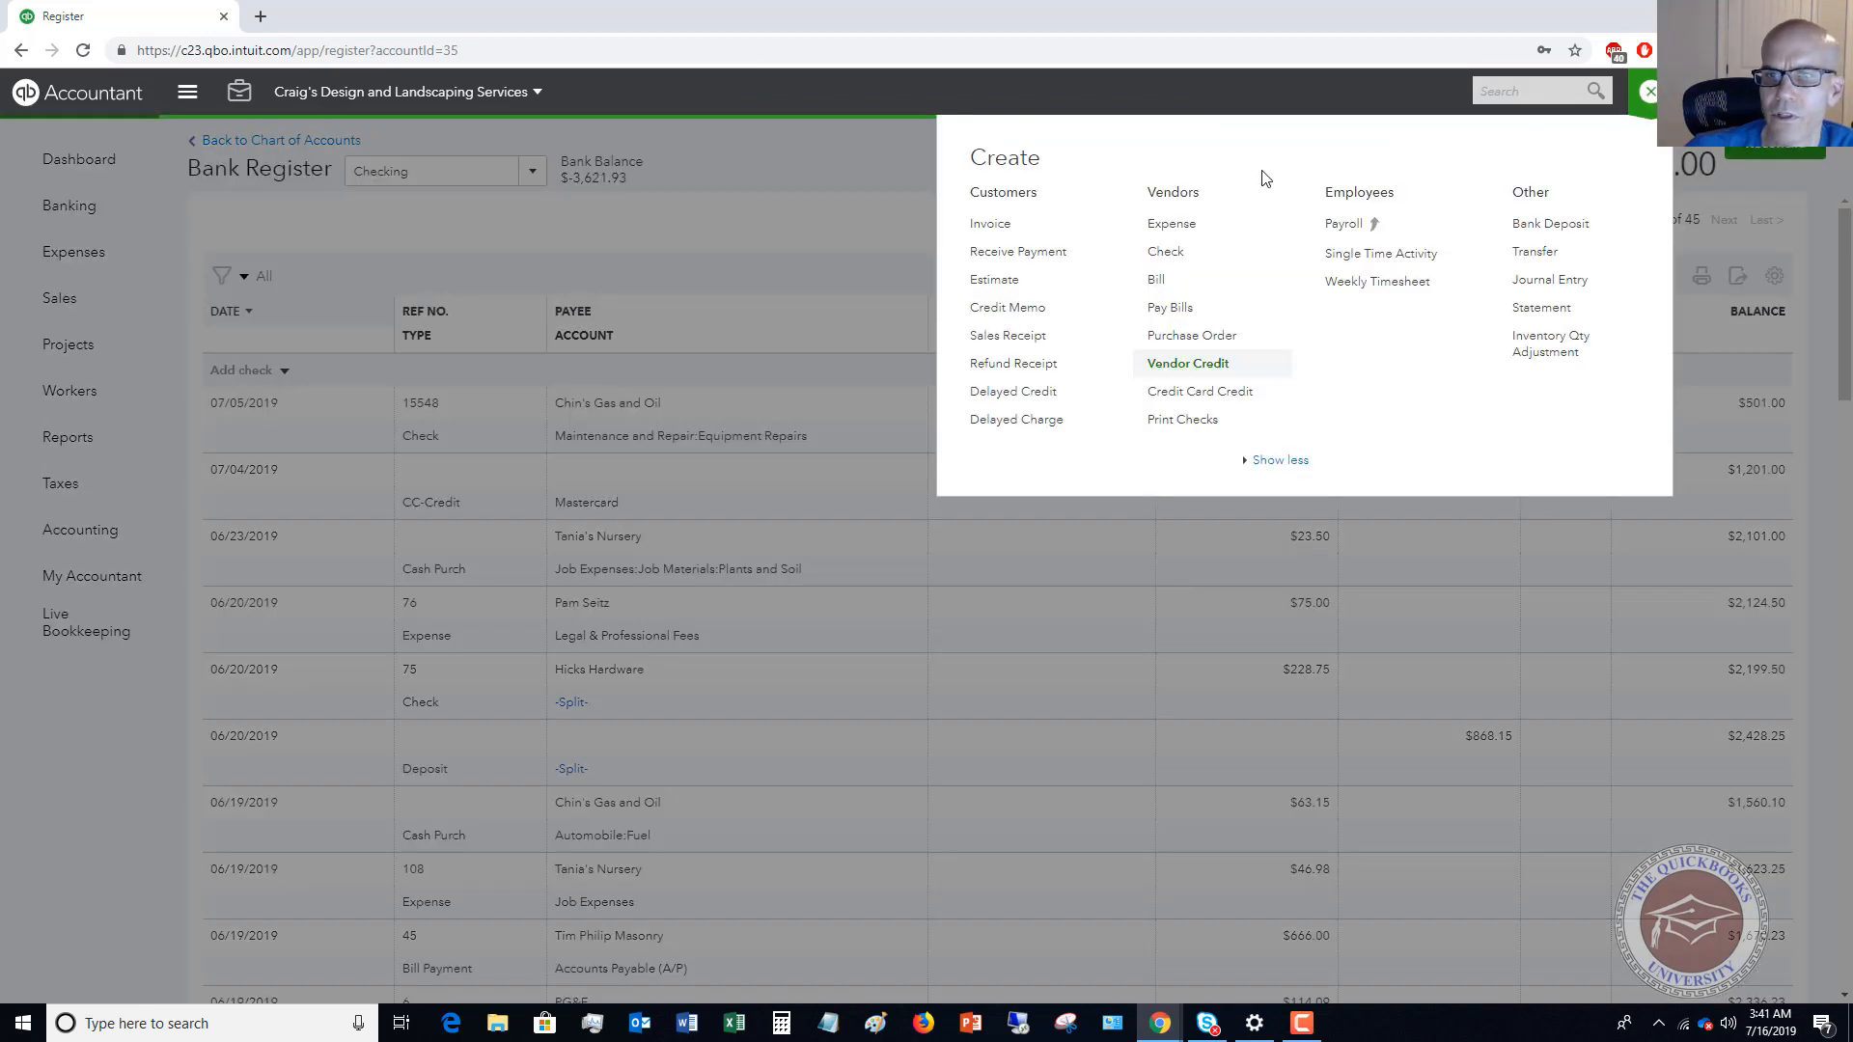
click(1186, 317)
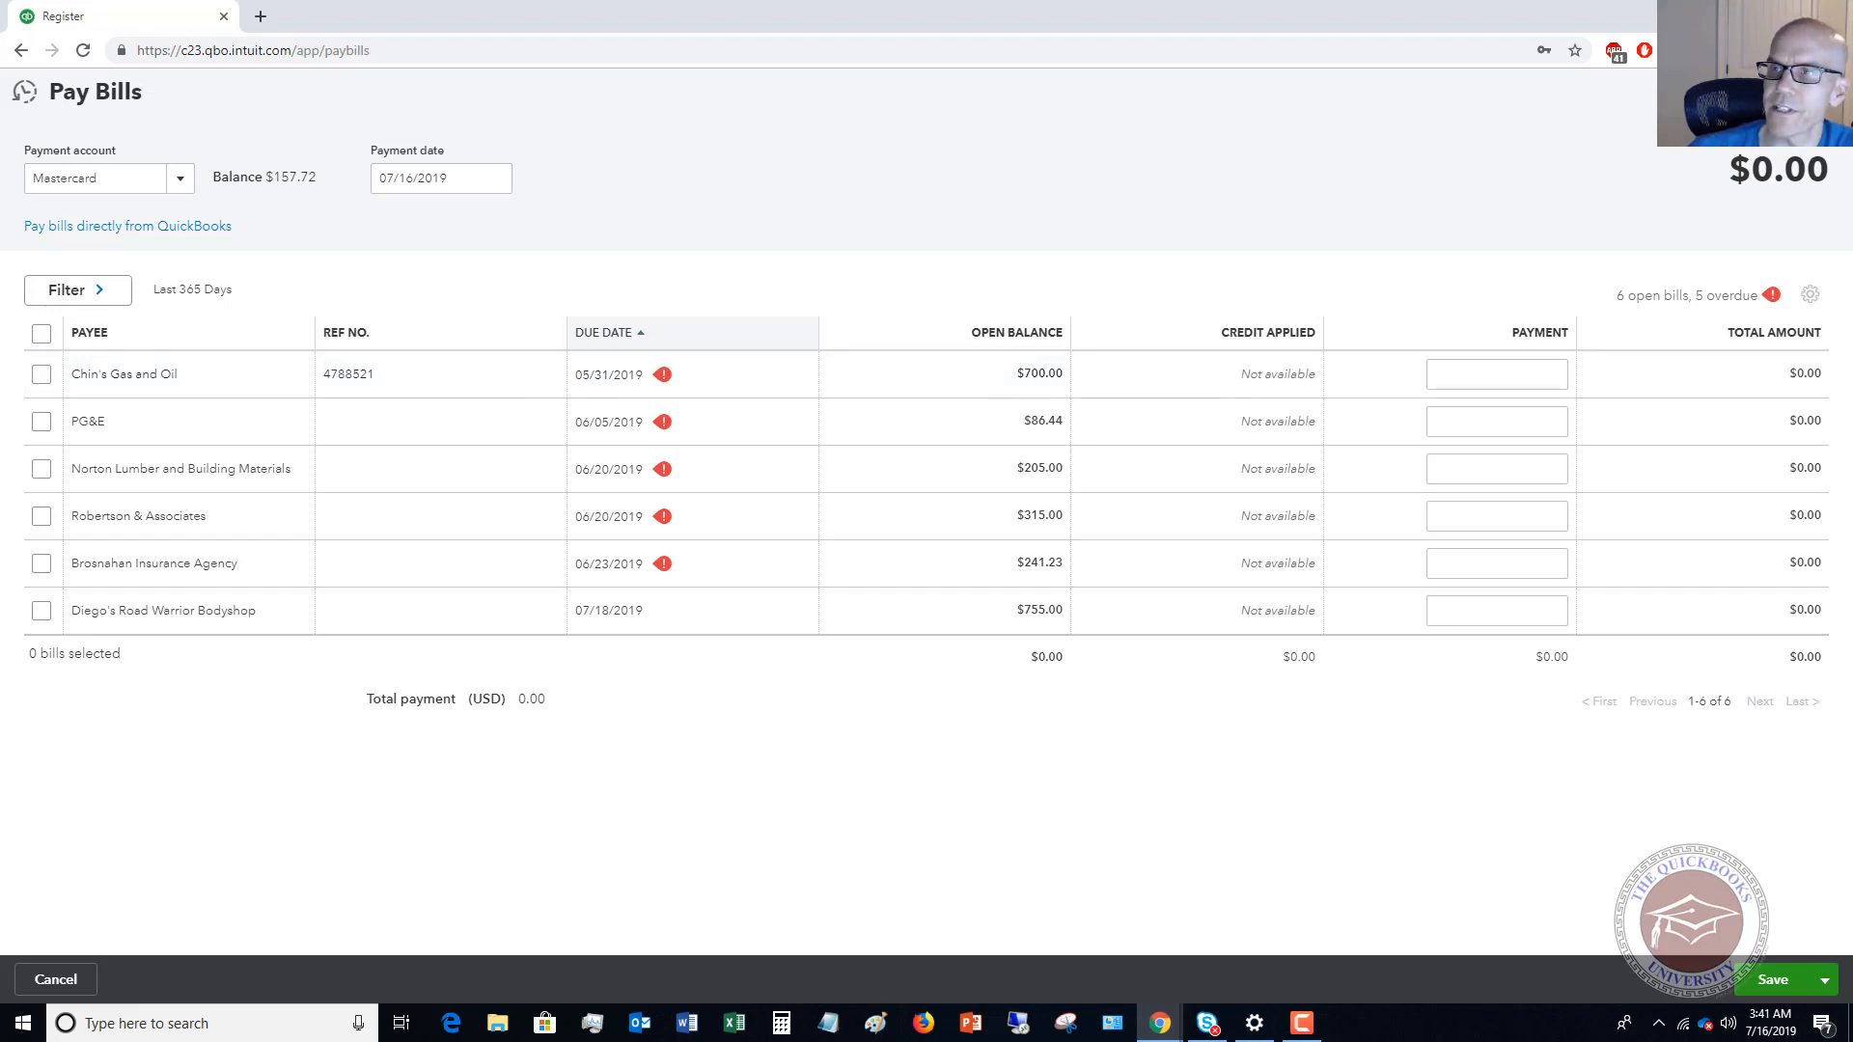
click(1827, 92)
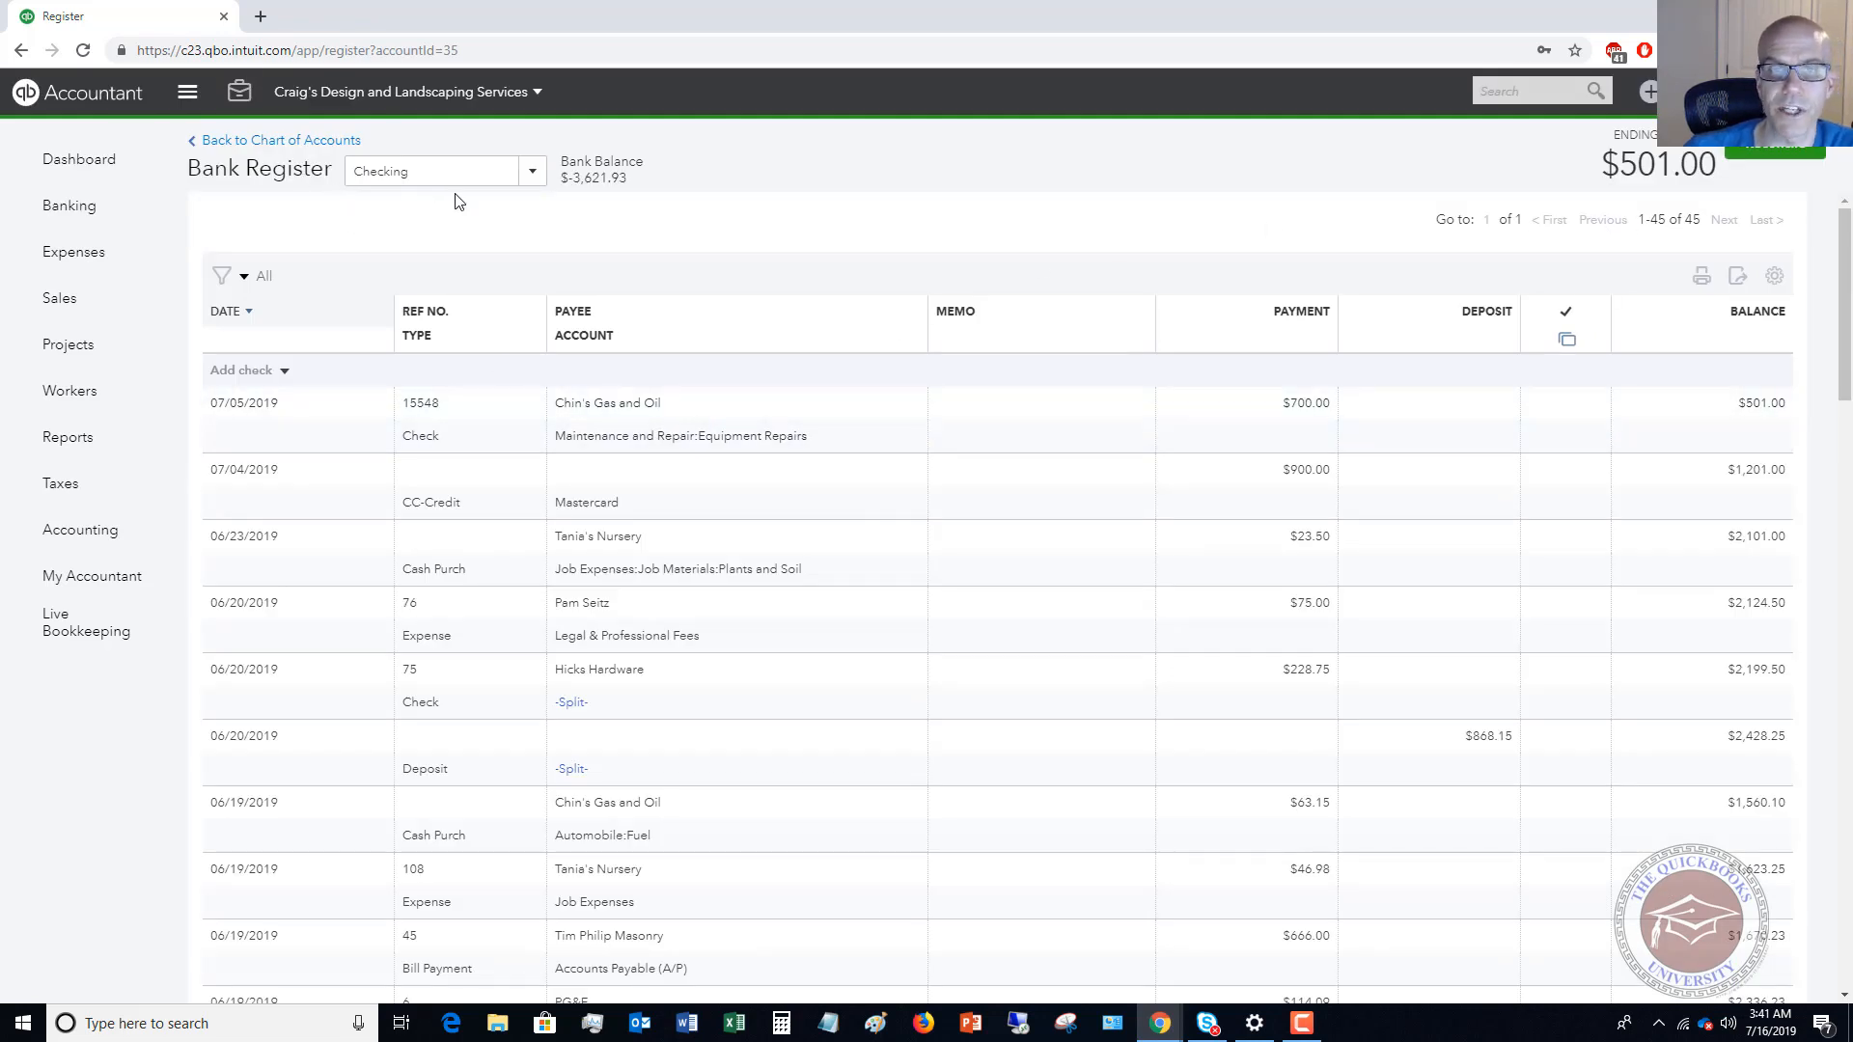
Change the account on the 07/05/2019 Chin's Gas and Oil check to Accounts Payable (A/P) and save the transaction.
click(707, 444)
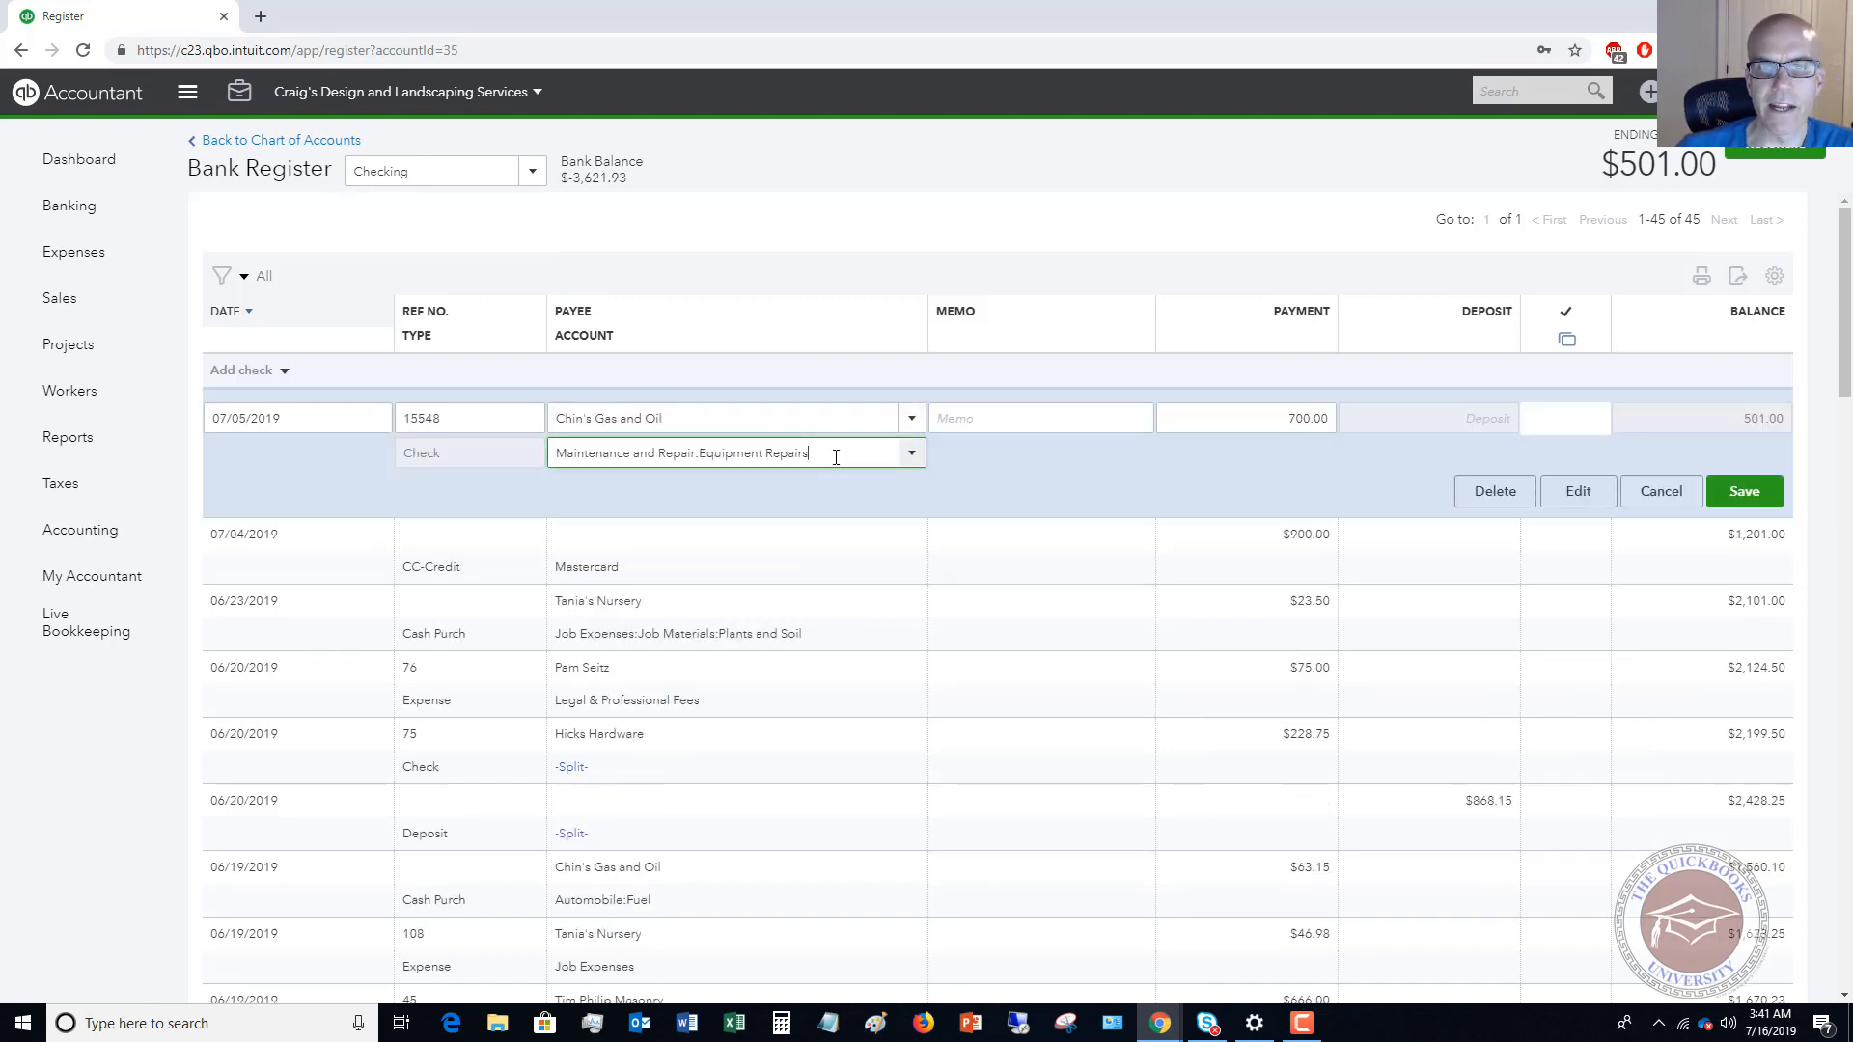
drag(836, 457, 518, 464)
text(A)
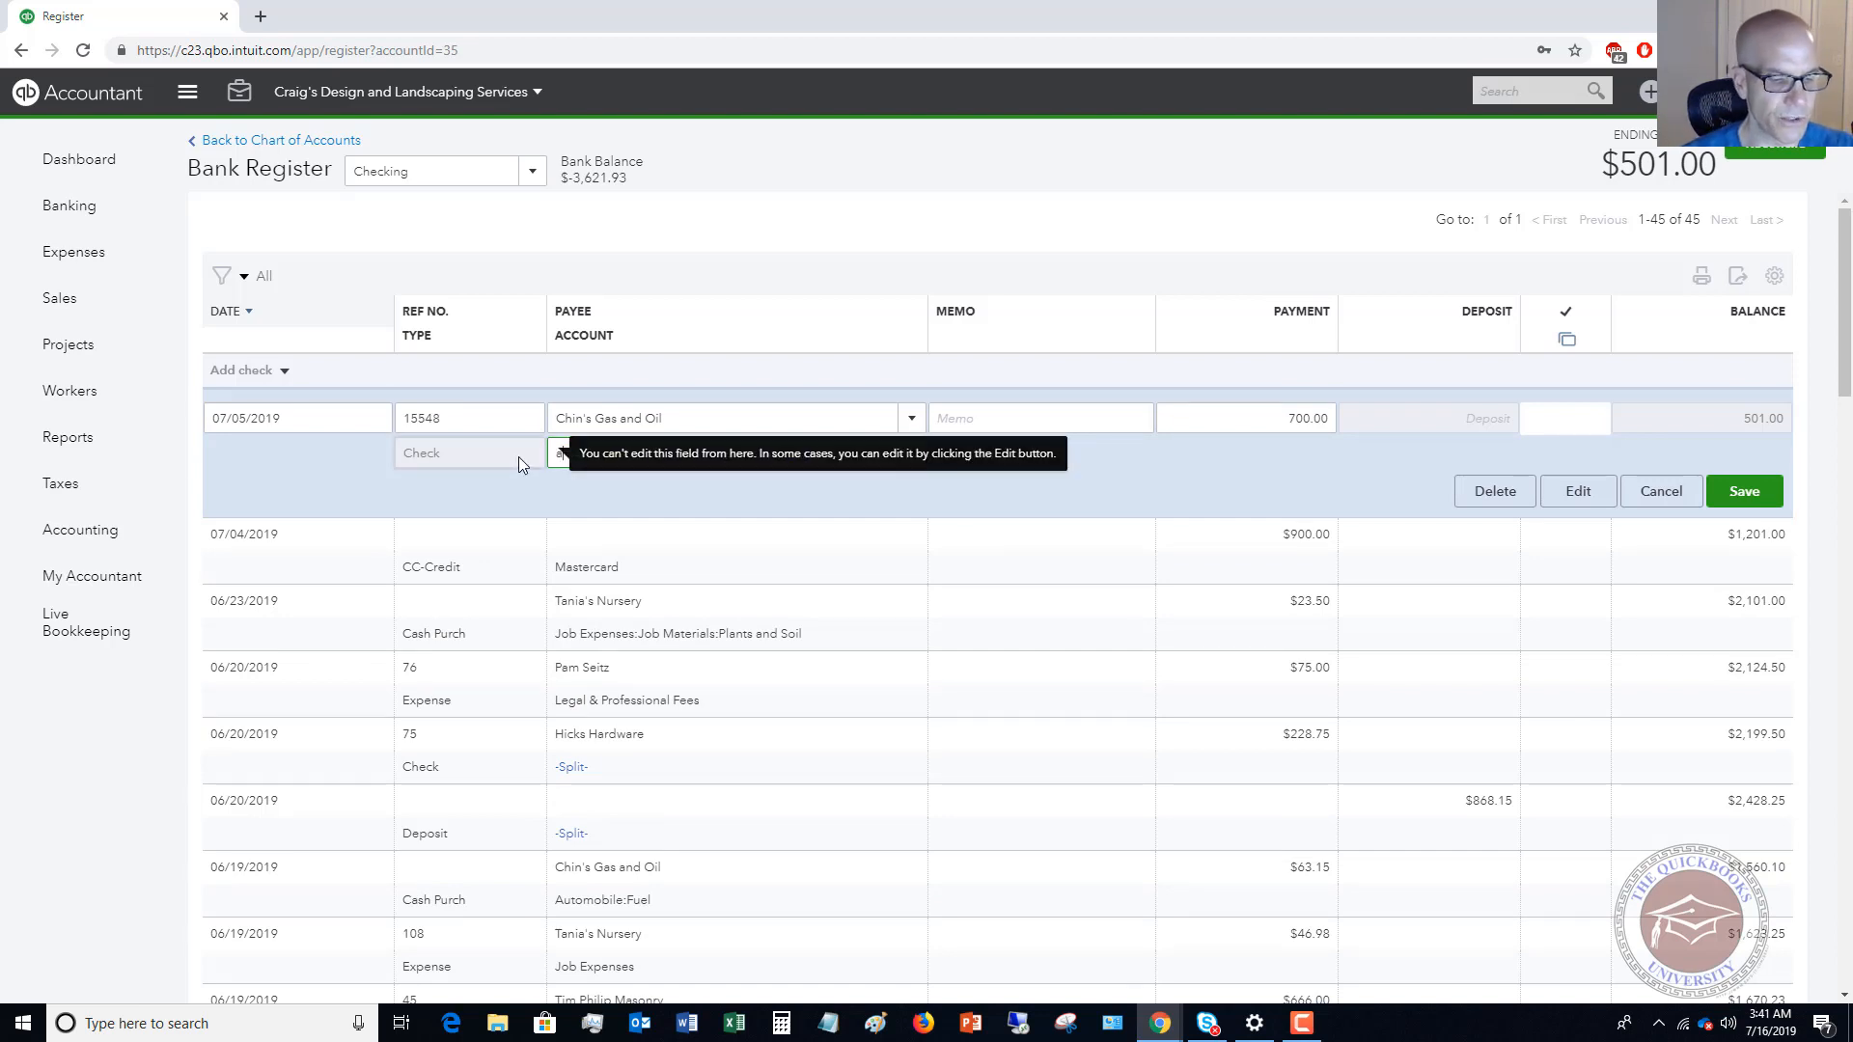
text(ccounts Receivable (A/R)
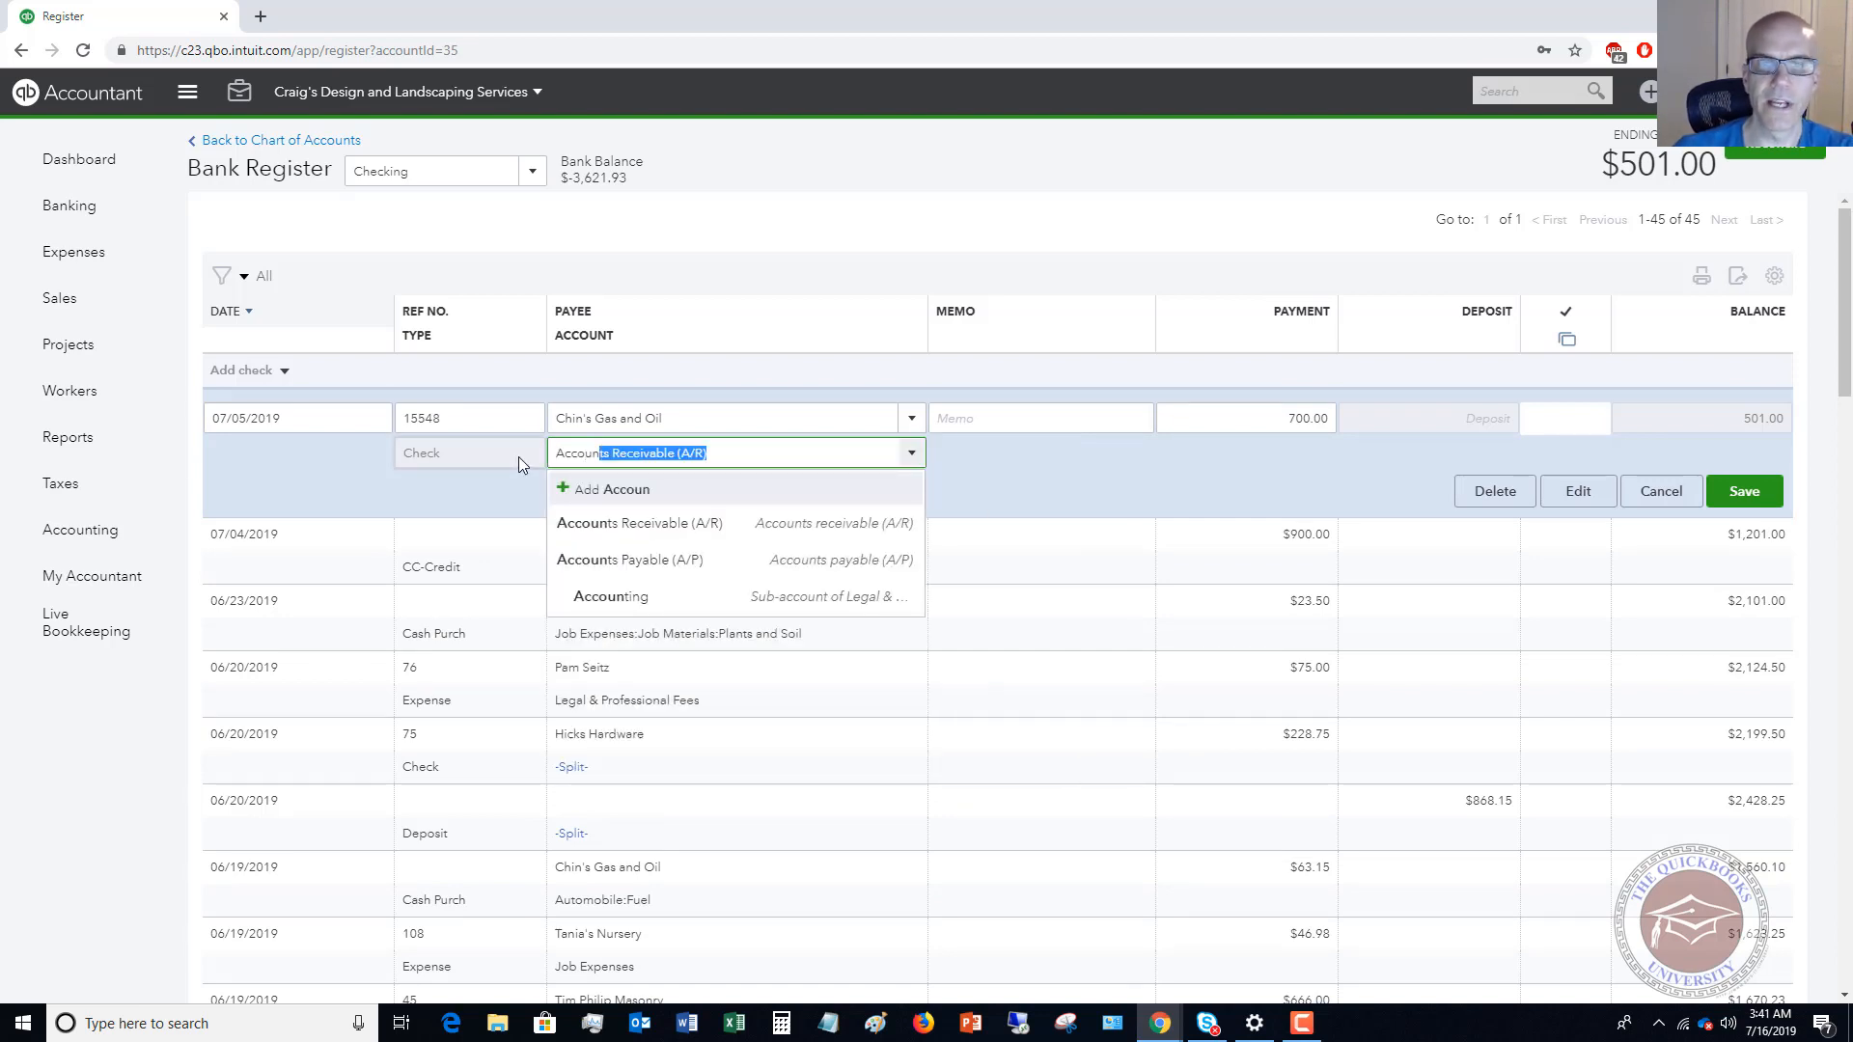
click(660, 560)
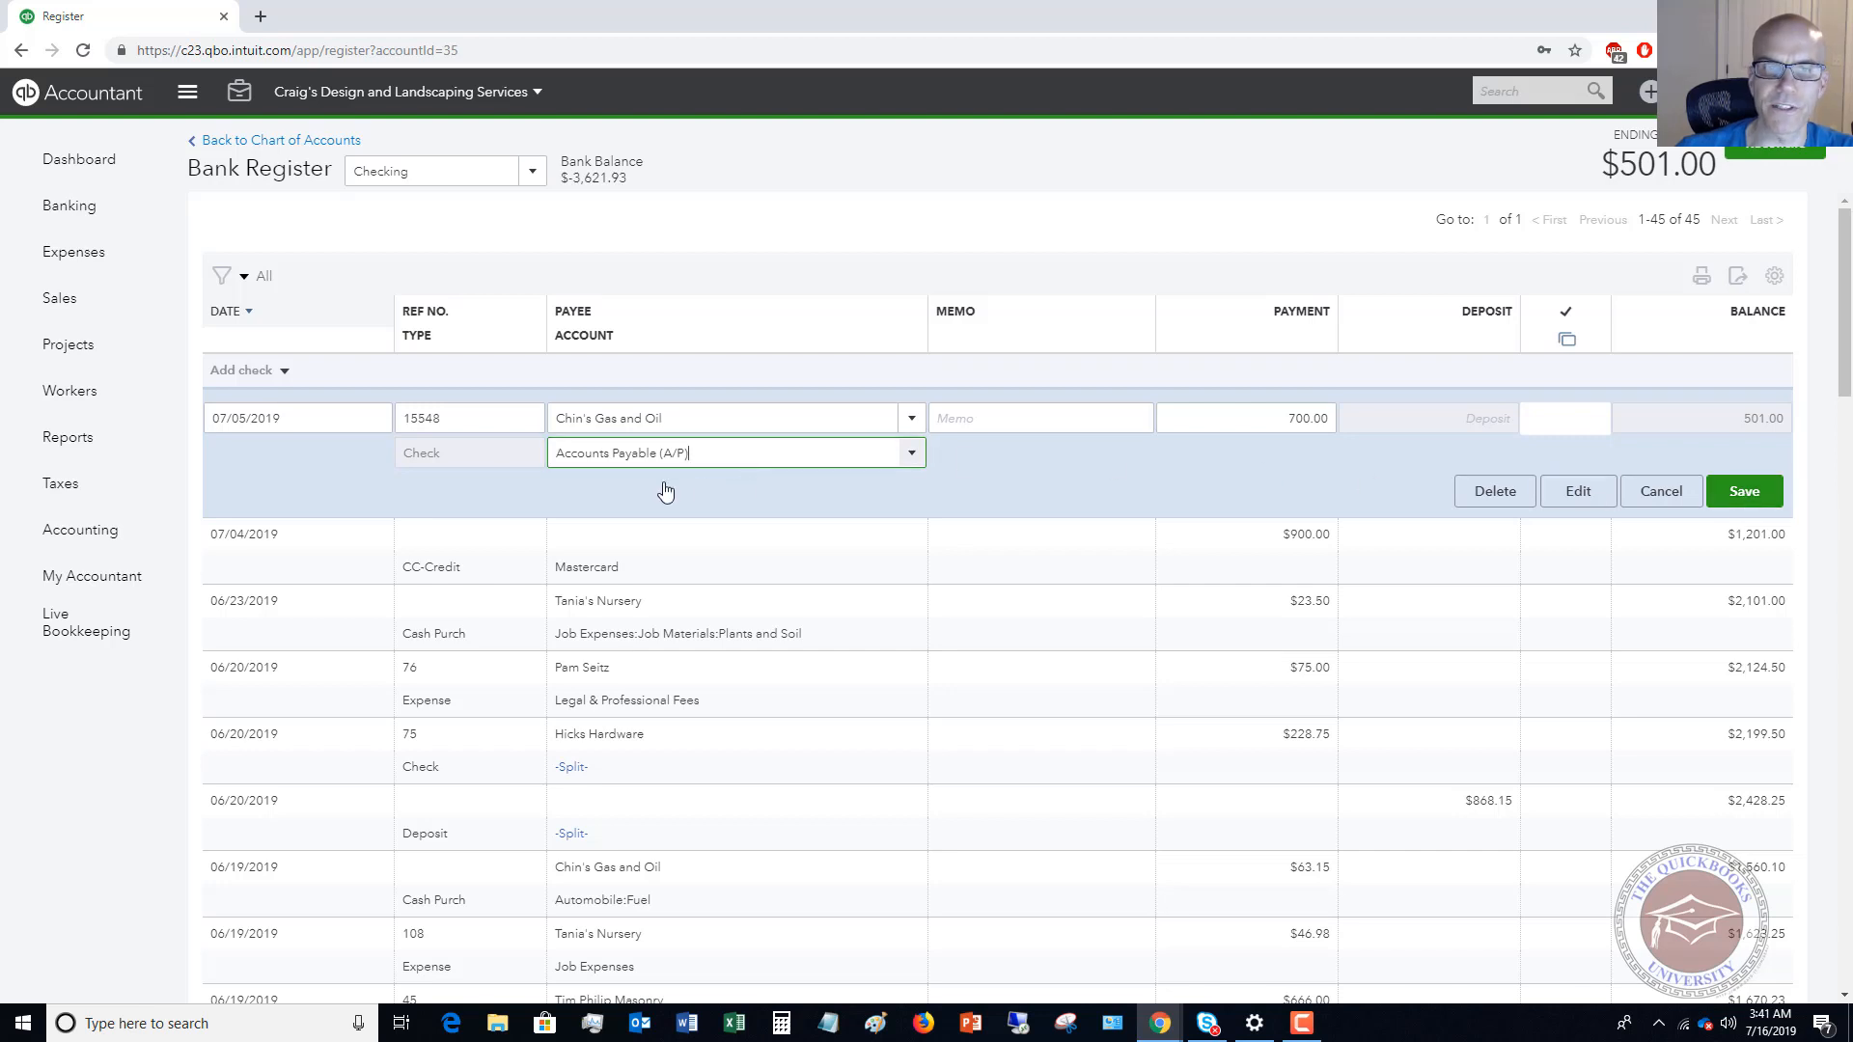
click(1744, 492)
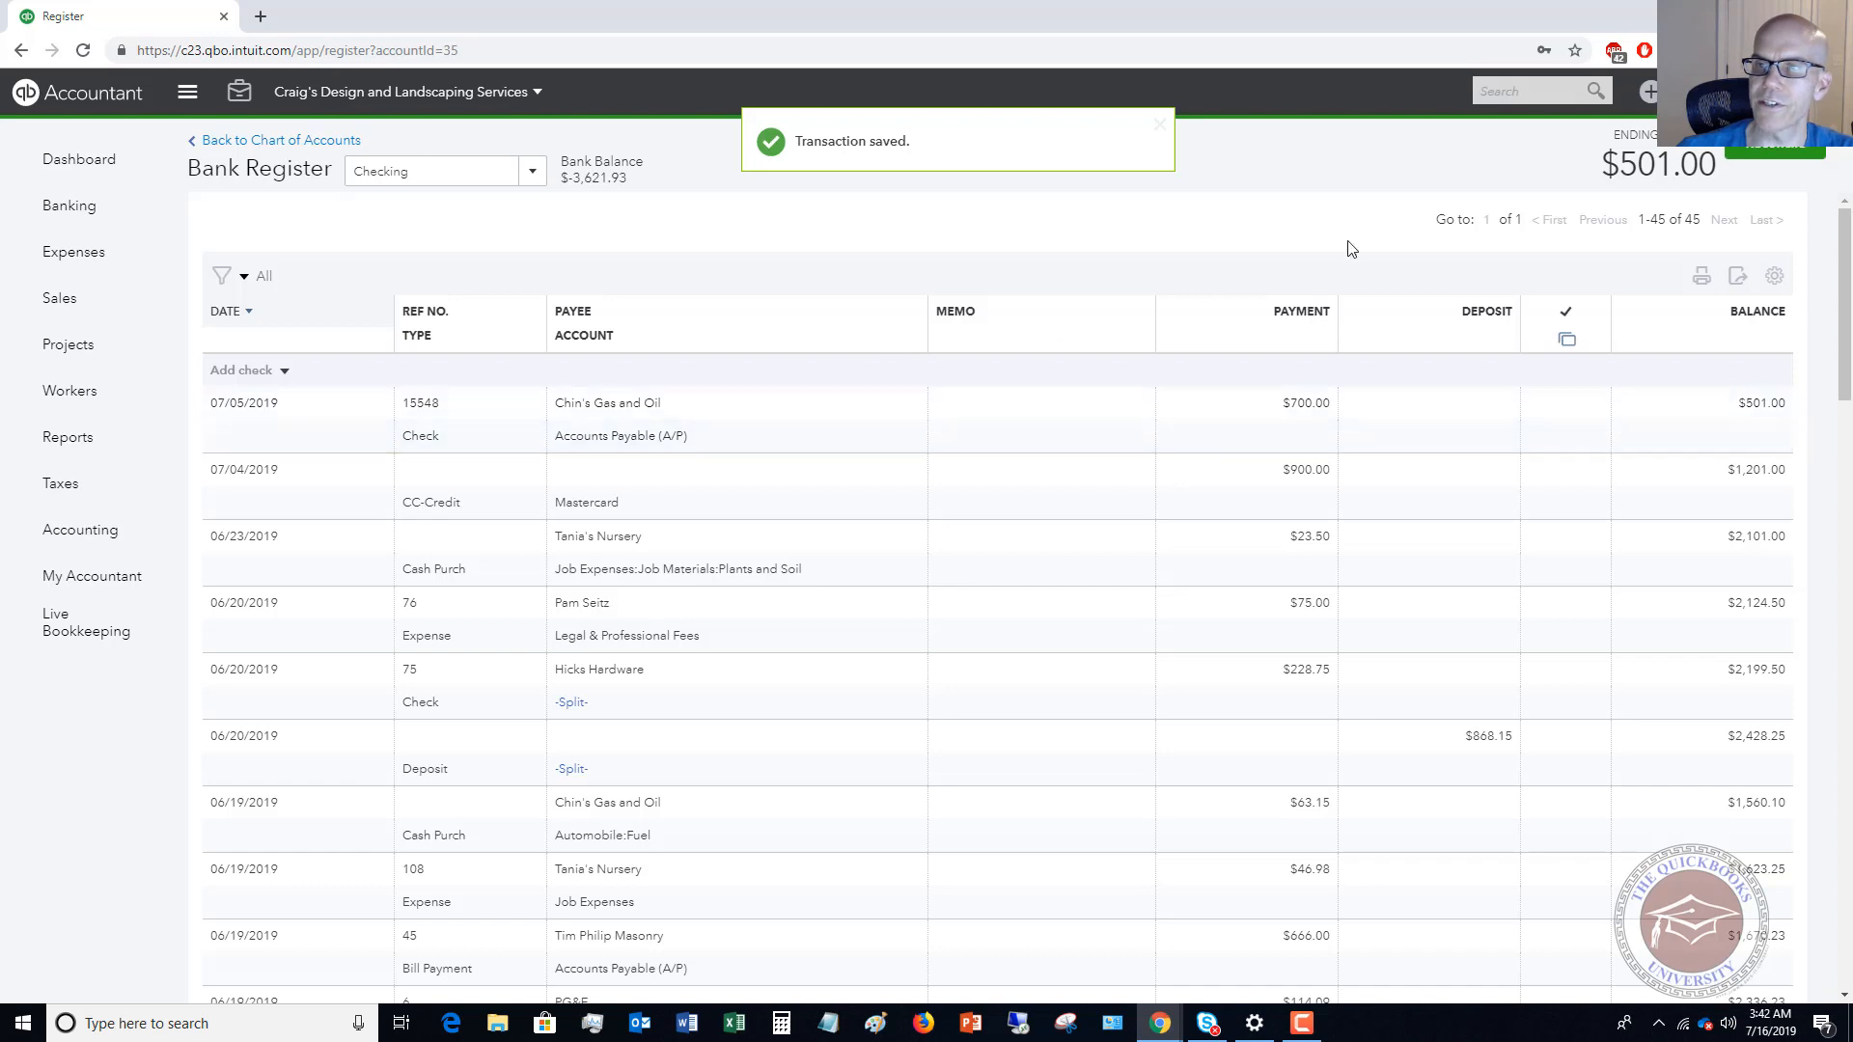
Apply the 700.00 credit to the Chin's Gas and Oil bill in Pay Bills, then save and close.
click(1650, 93)
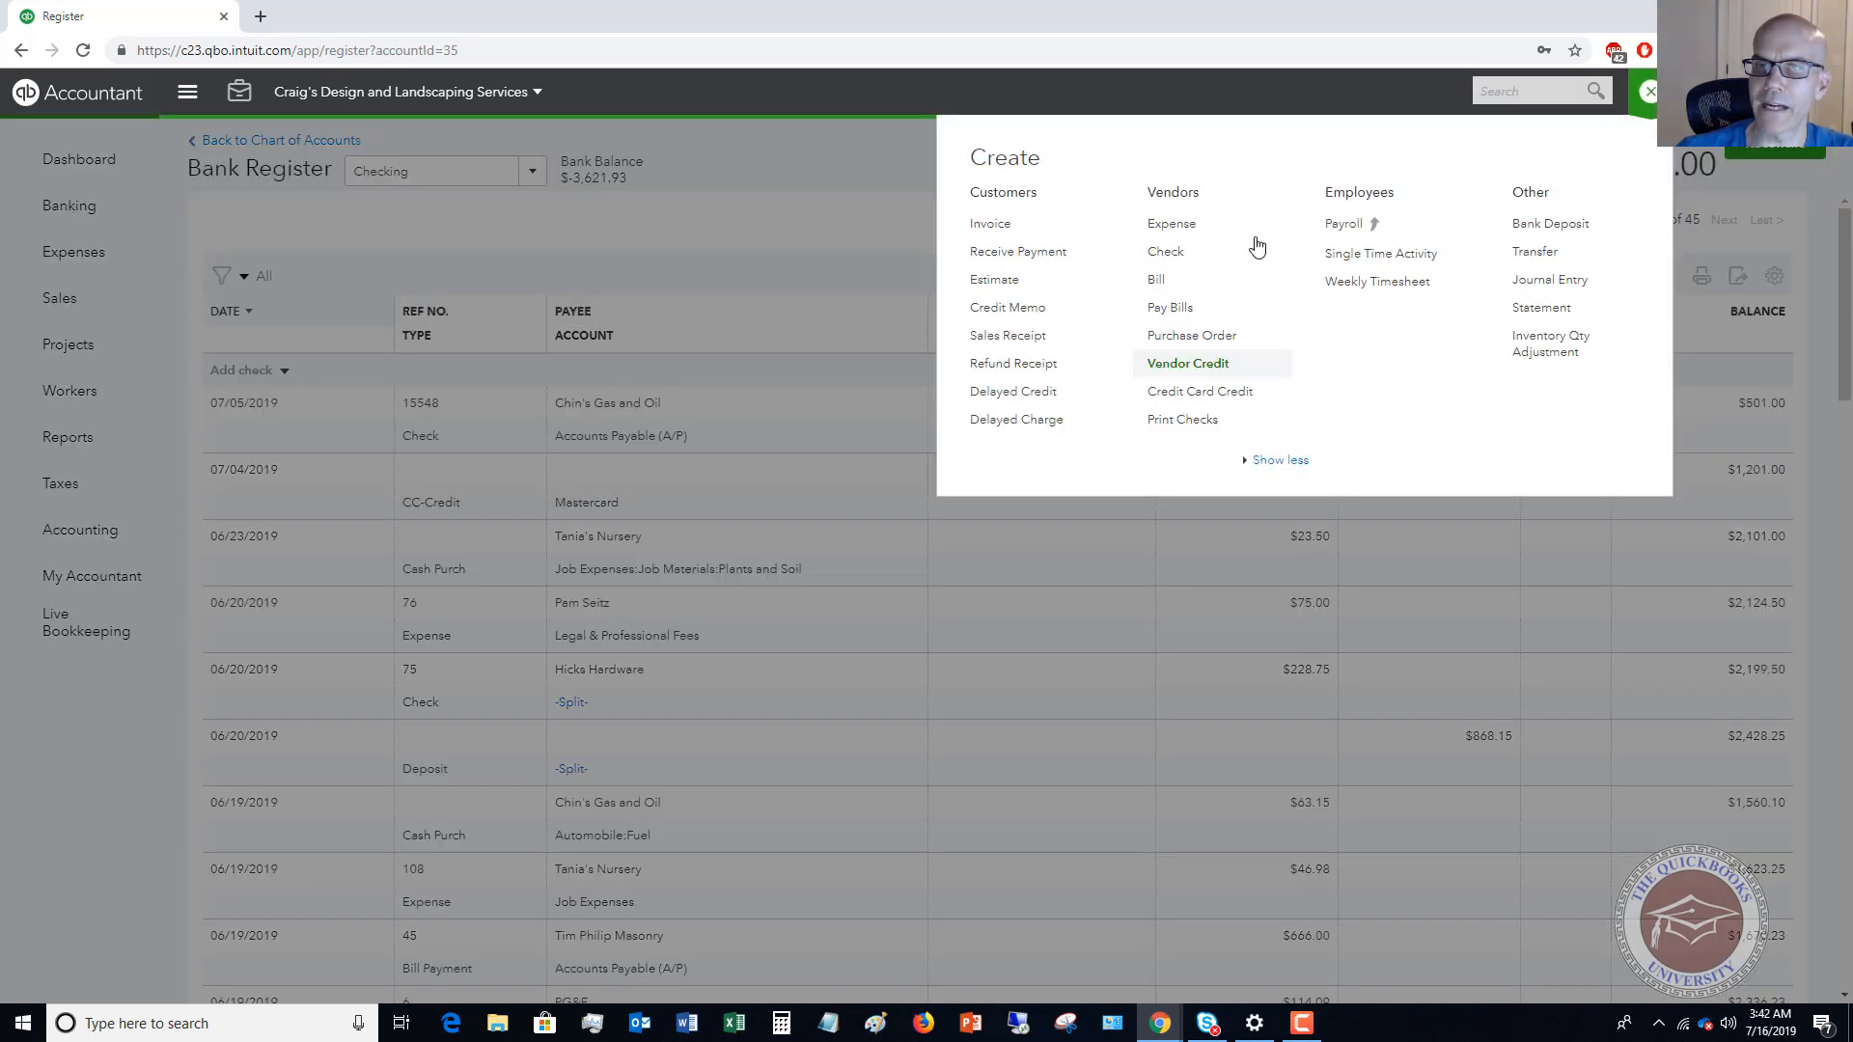
click(1155, 317)
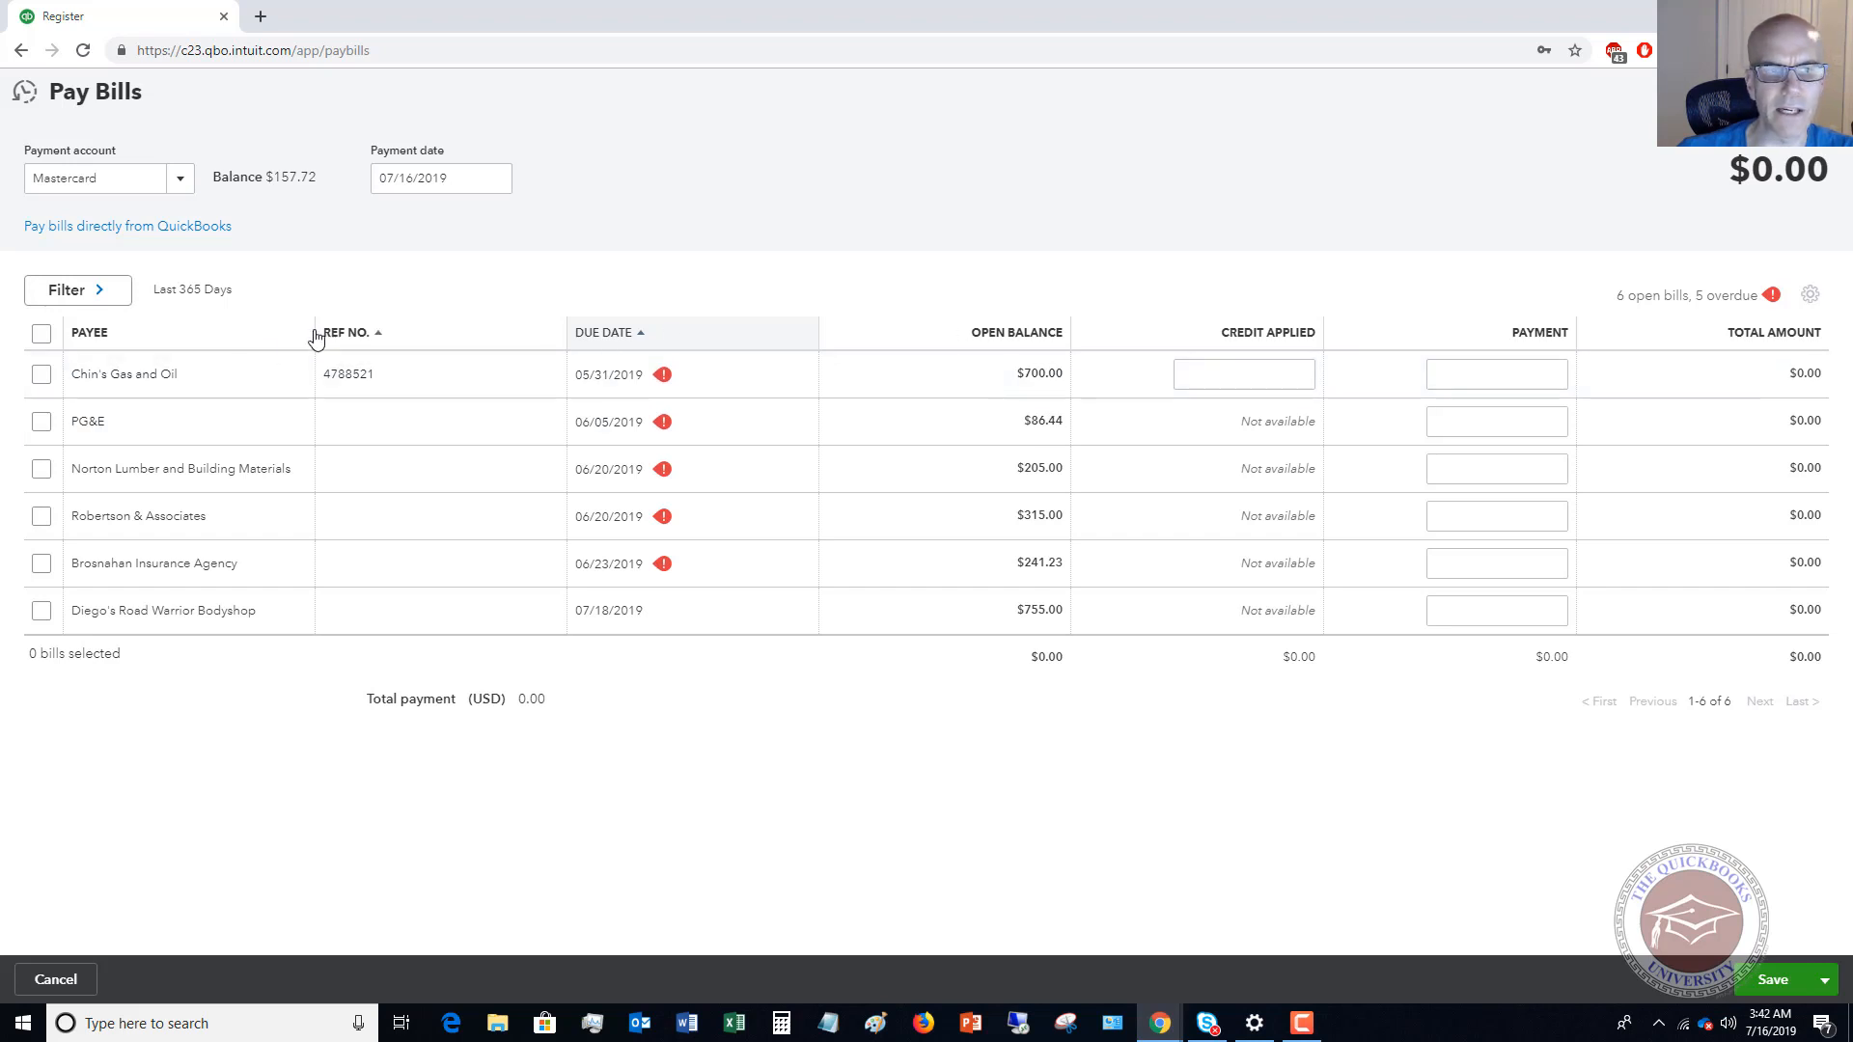
click(41, 374)
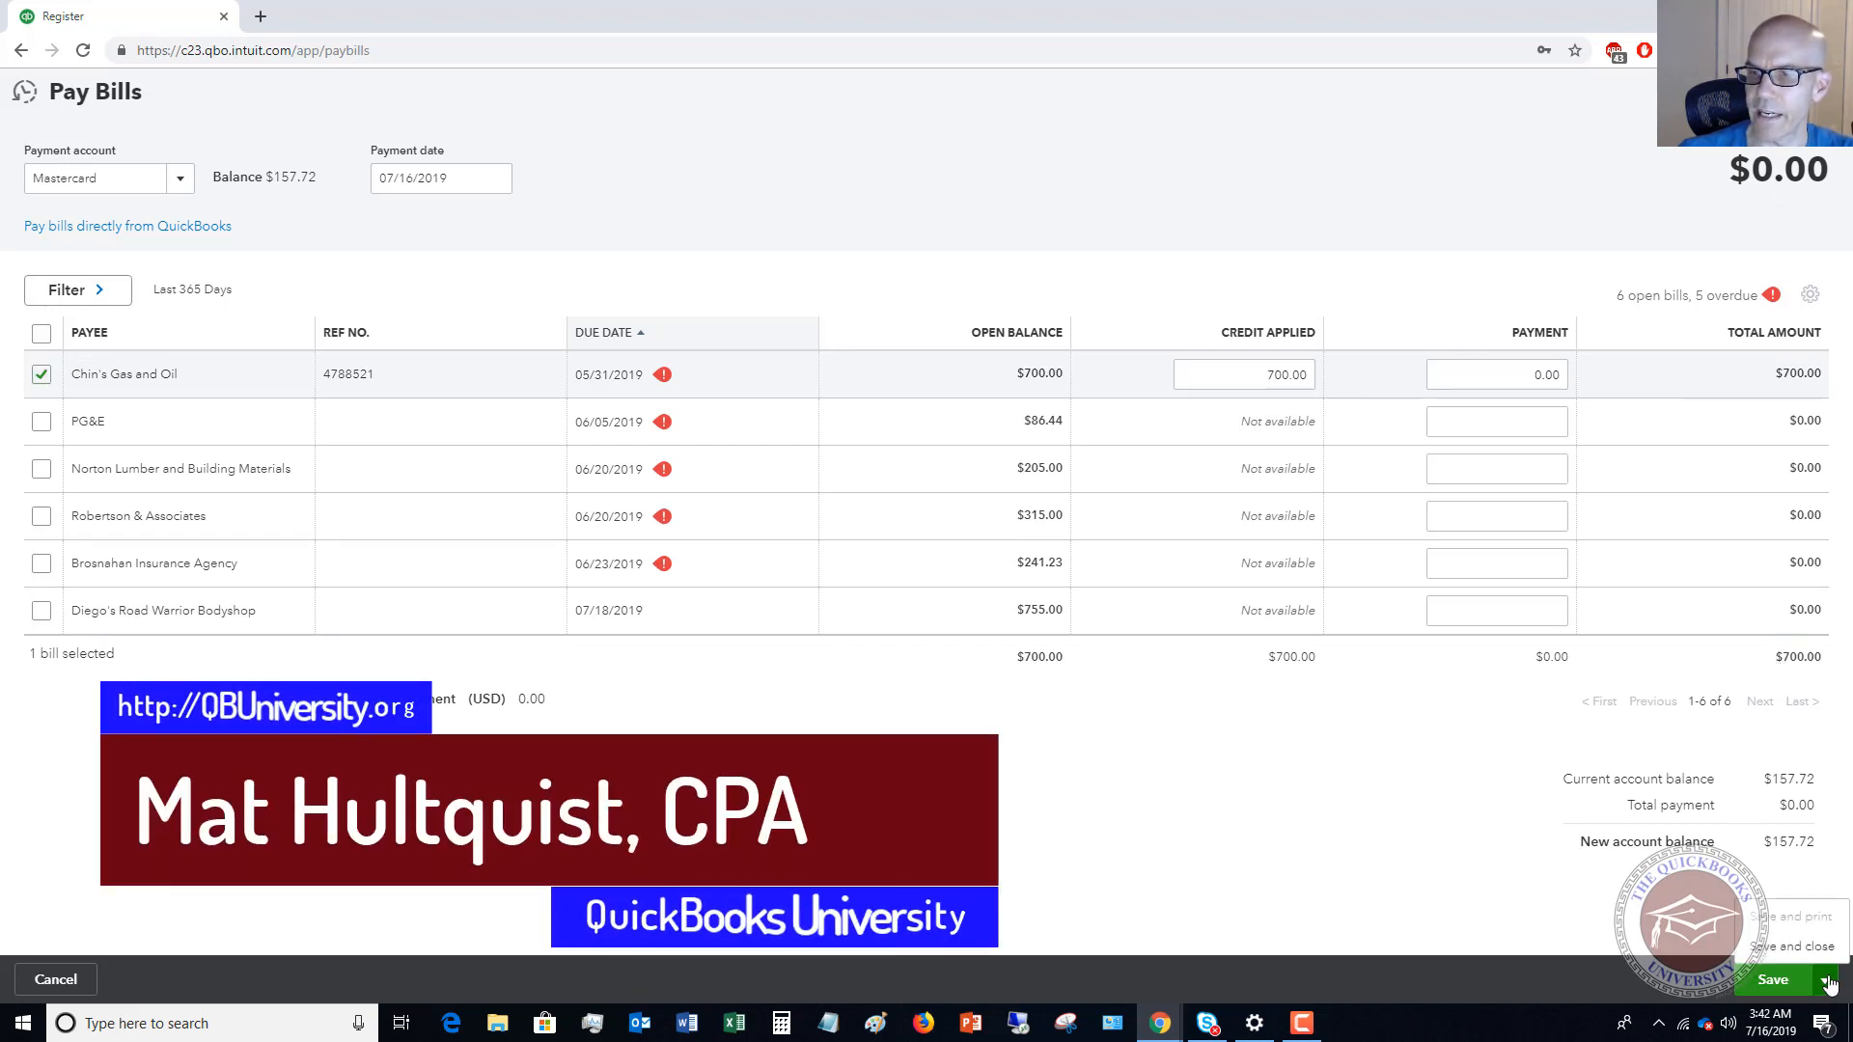
click(1824, 980)
click(1797, 948)
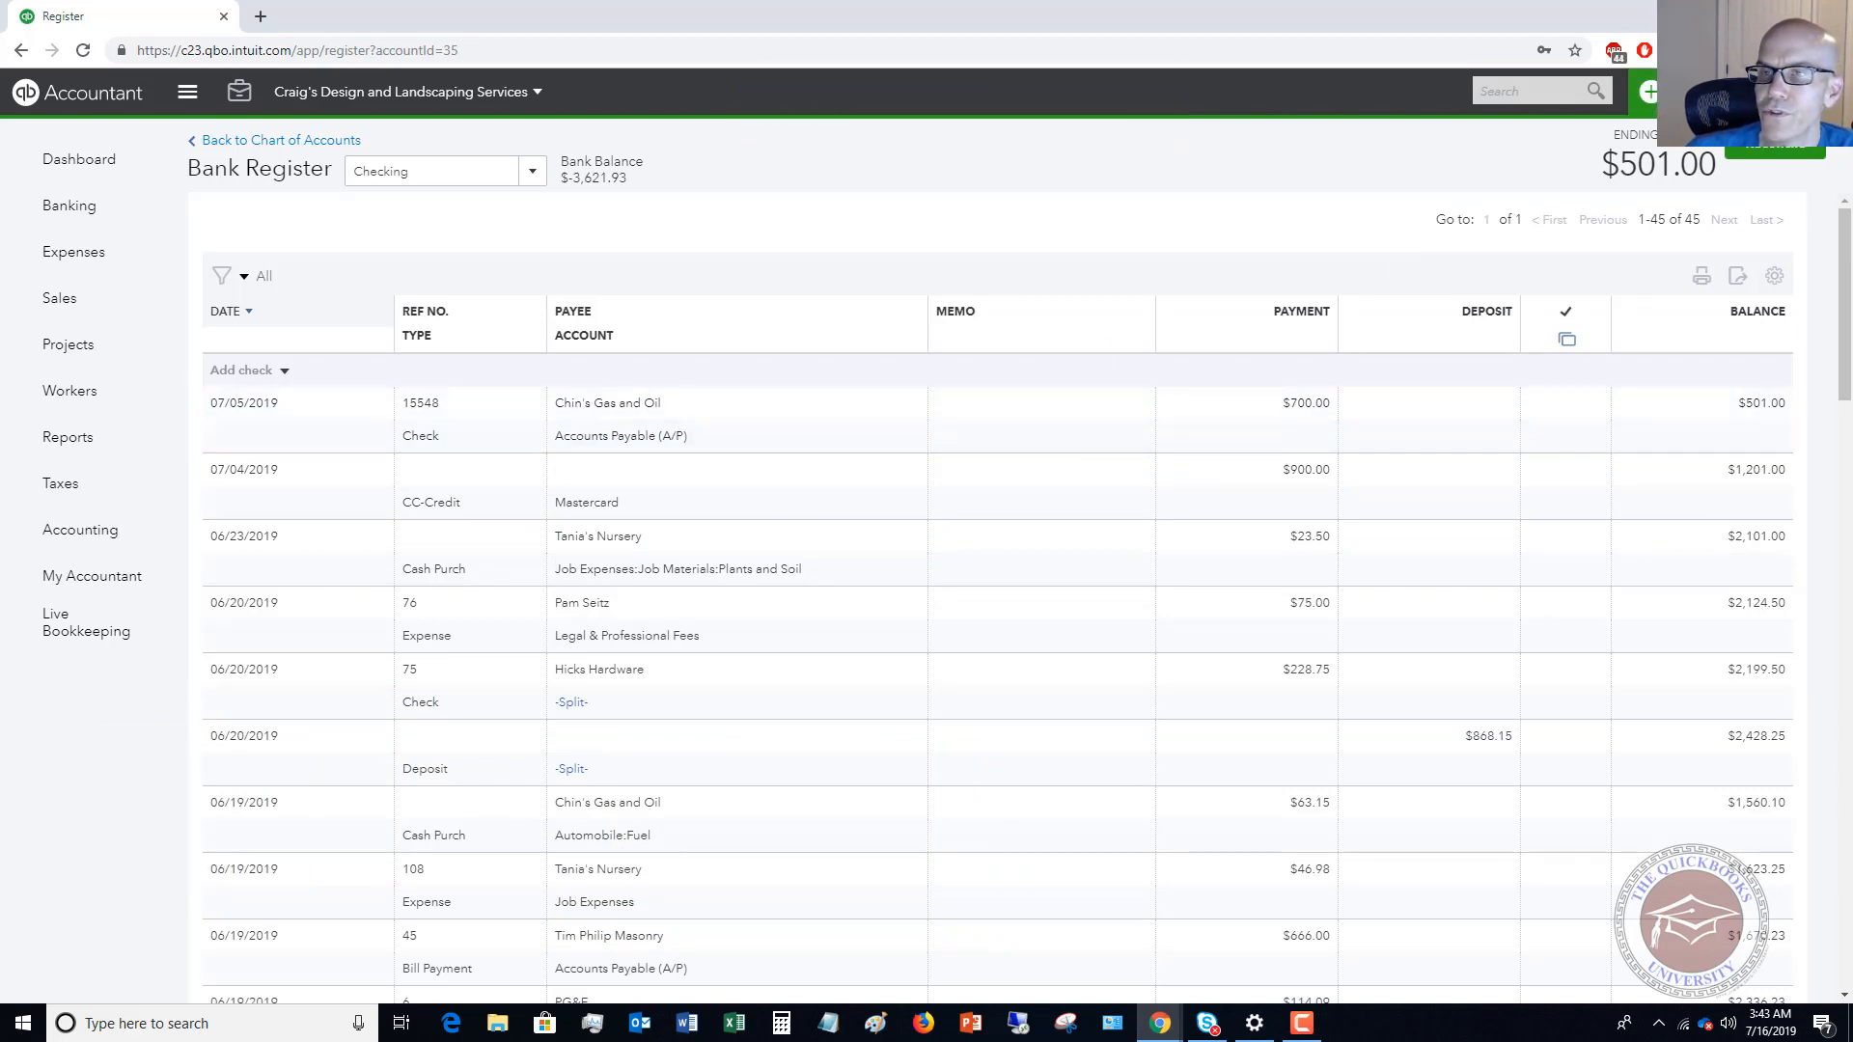
Reopen Pay Bills to review the remaining open bills.
click(1648, 92)
click(1176, 422)
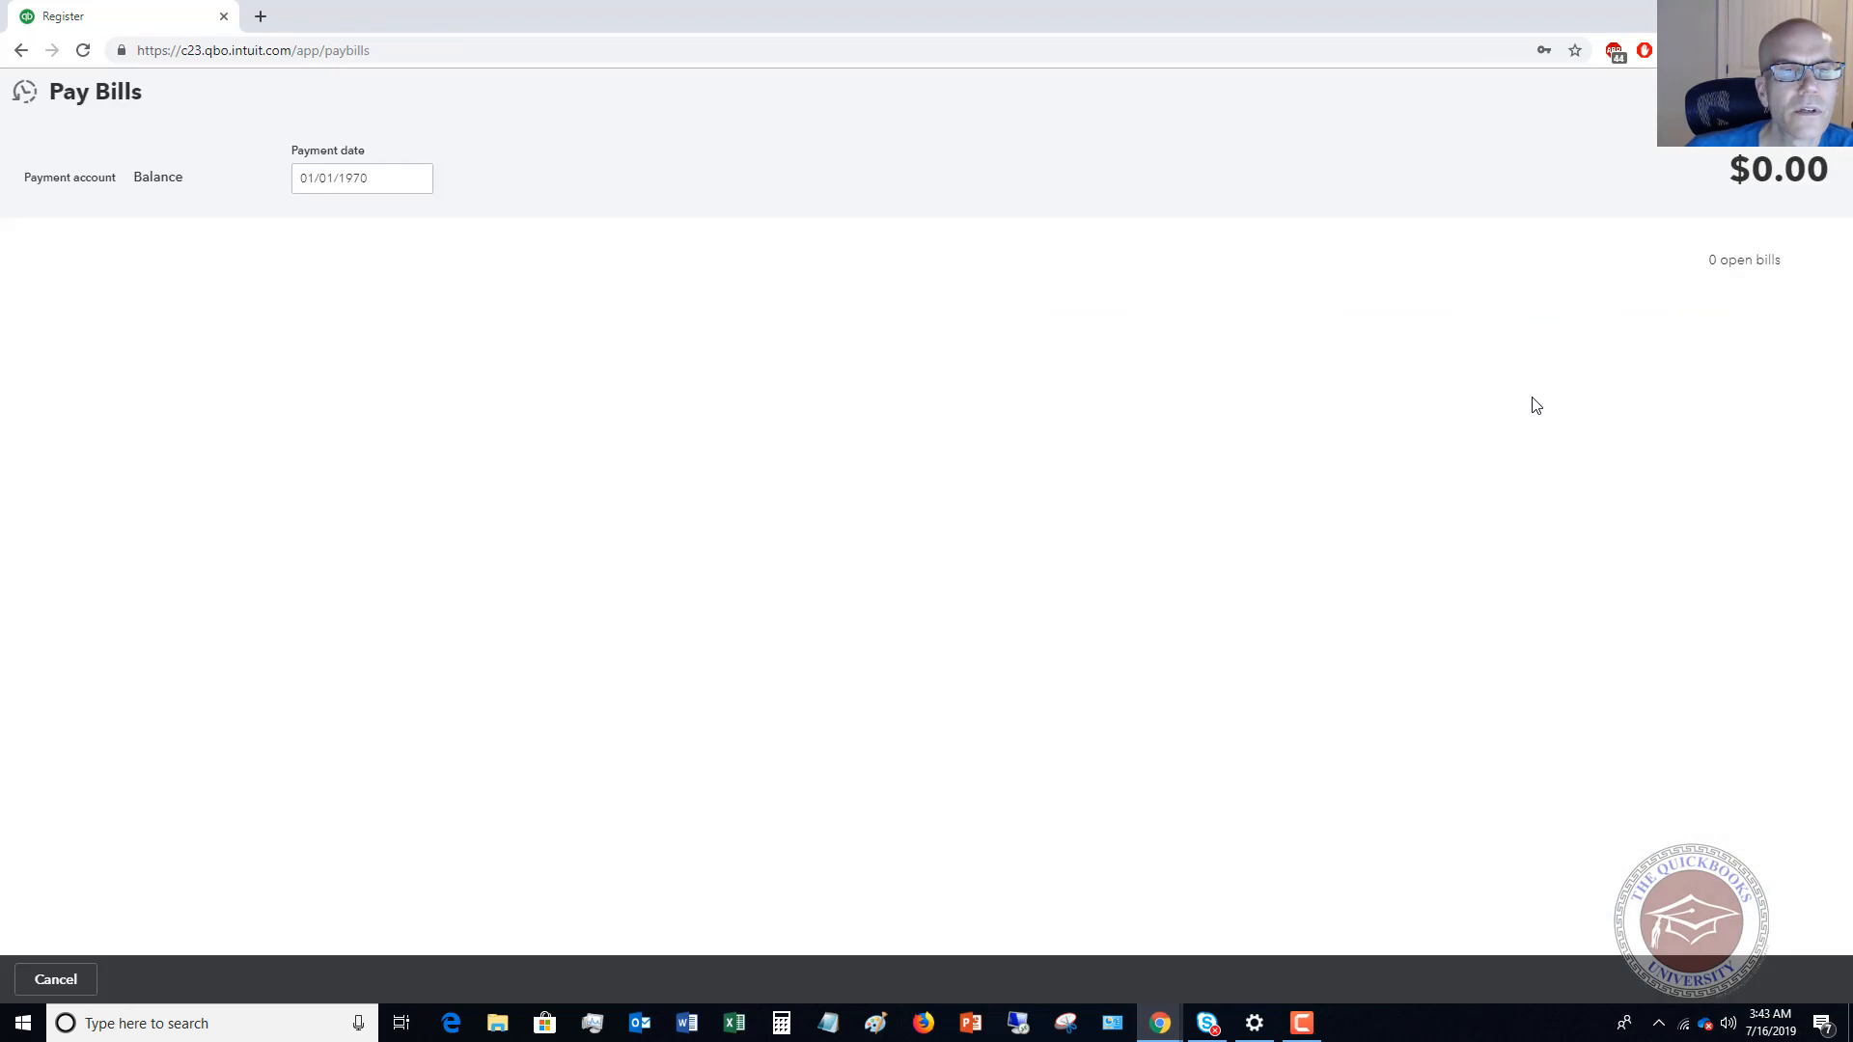